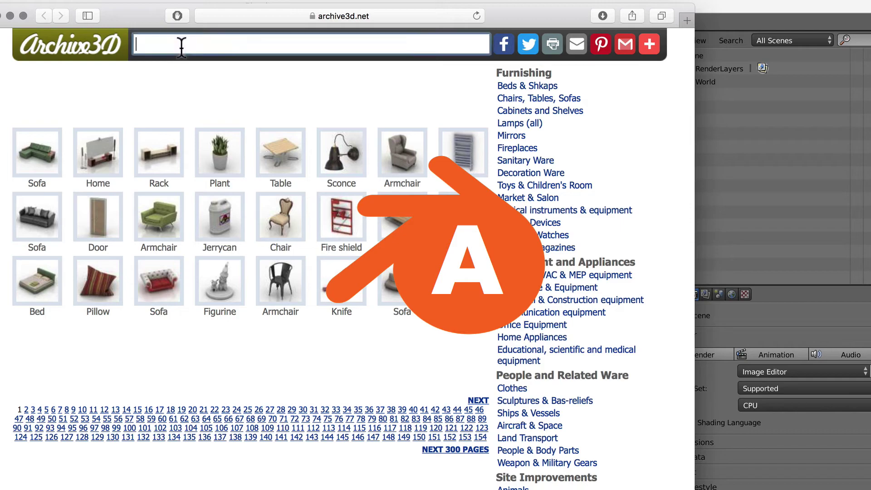
Step: Type 'panton' into the archive3d.net Custom Search box, fix the typo, and dismiss the suggestions
{"action": "type", "text": "panton"}
{"action": "key", "text": "BackSpace"}
{"action": "key", "text": "BackSpace"}
{"action": "key", "text": "BackSpace"}
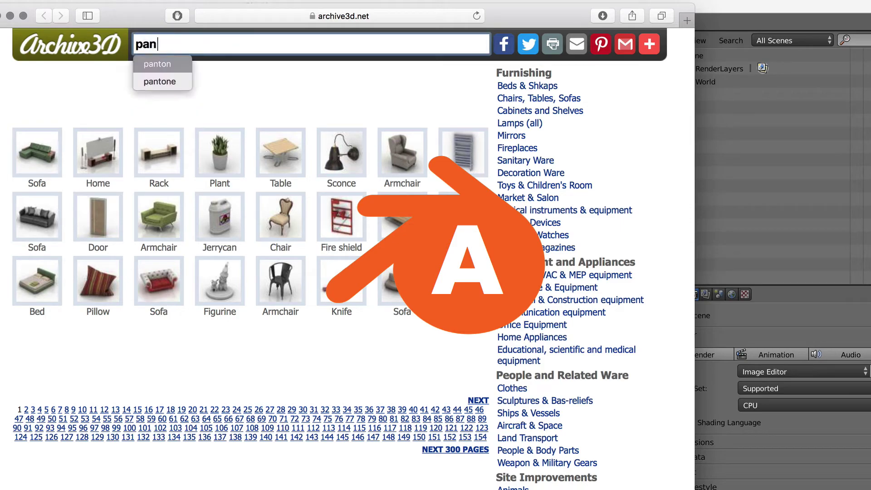
{"action": "type", "text": "ton"}
{"action": "key", "text": "Return"}
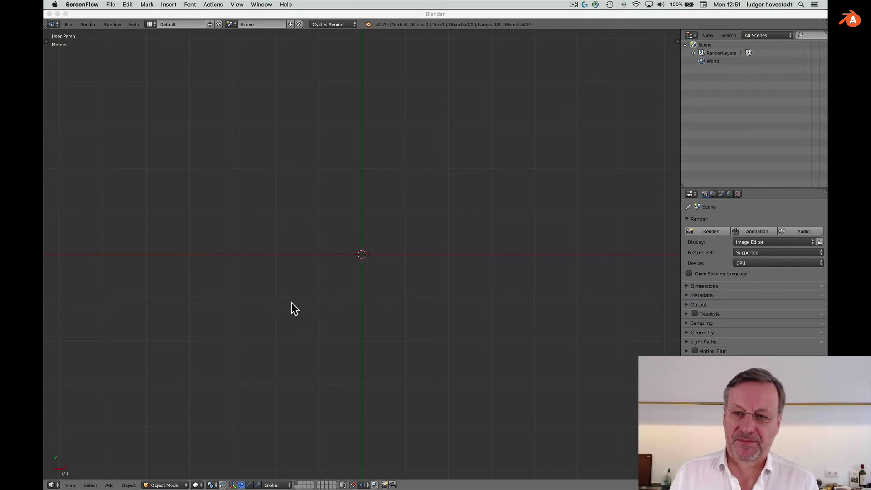
Step: Open archive3d.net in a new Safari window
{"action": "key", "text": "super+Tab"}
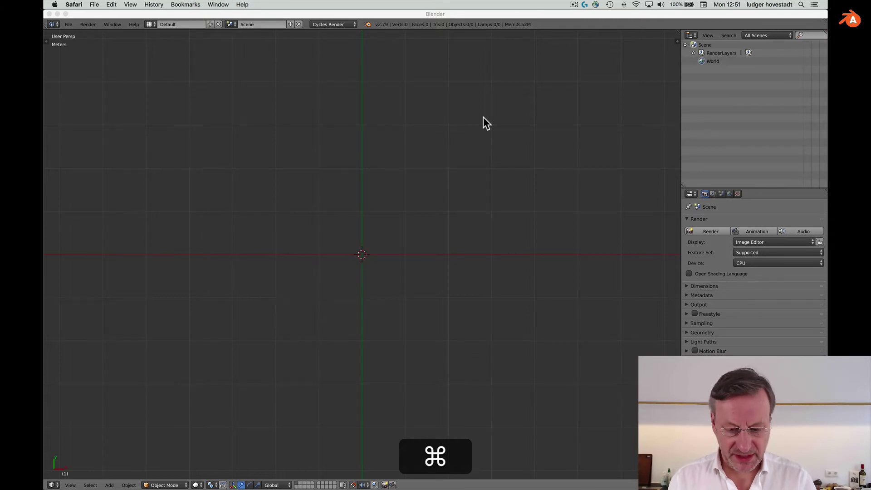
{"action": "key", "text": "super+n"}
{"action": "type", "text": "a"}
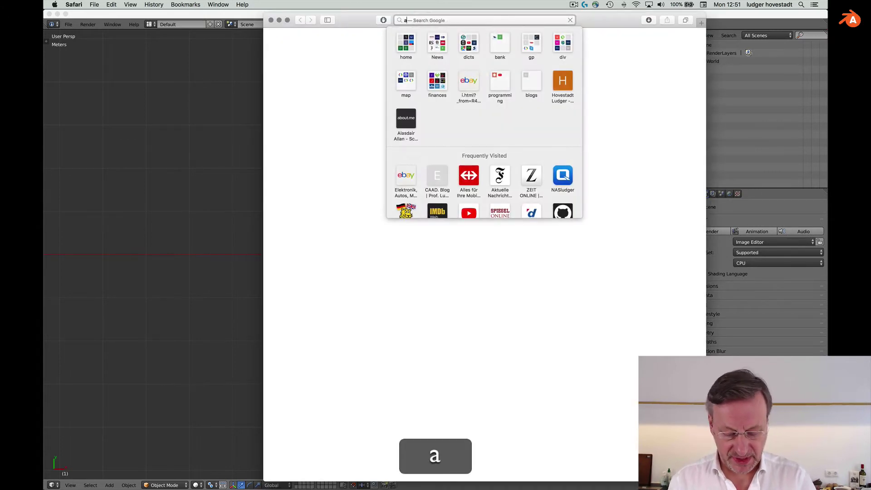
{"action": "type", "text": "rchive3d.net"}
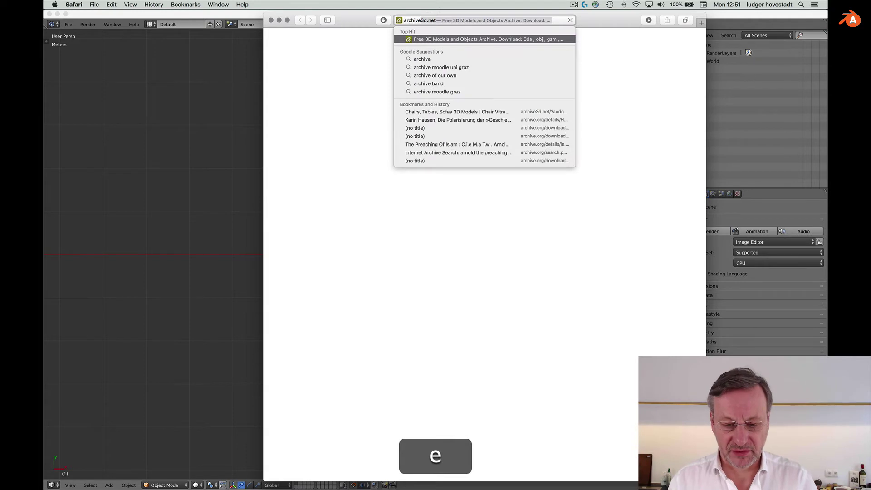
{"action": "key", "text": "Return"}
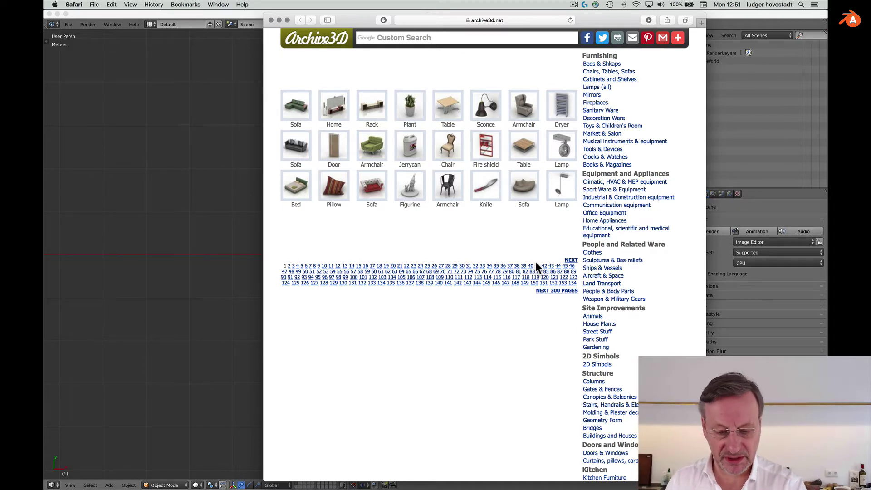
Step: Search the Archive3D site for 'panton'
{"action": "left_click", "coordinate": [386, 39]}
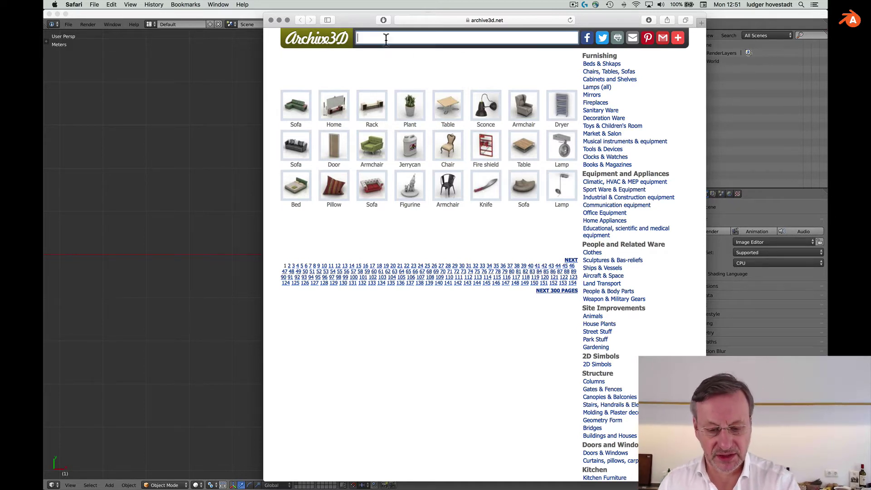
{"action": "type", "text": "panton"}
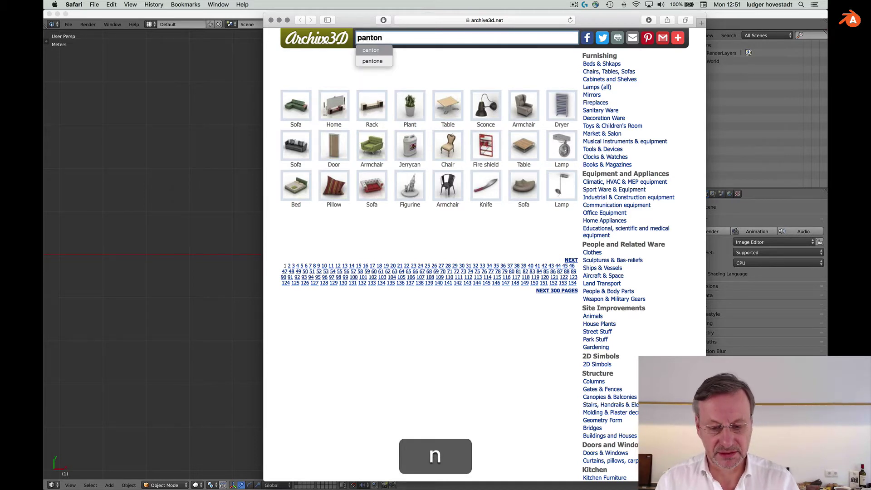
{"action": "key", "text": "Return"}
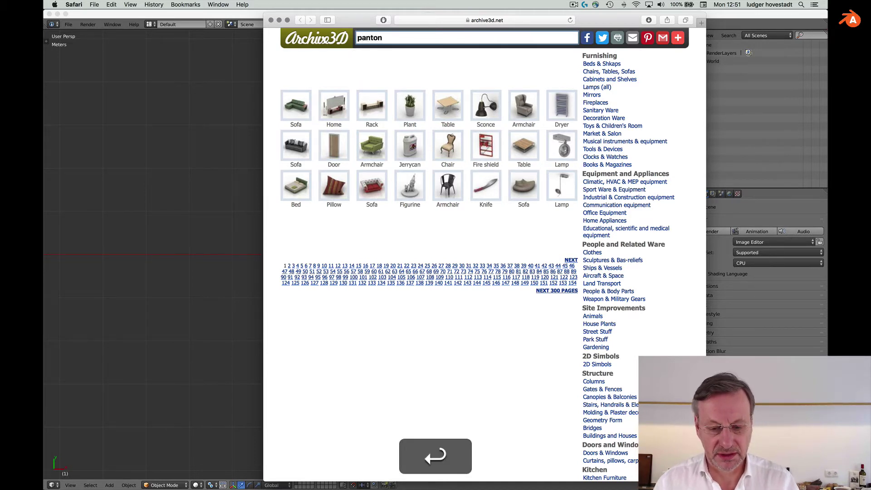
{"action": "key", "text": "Return"}
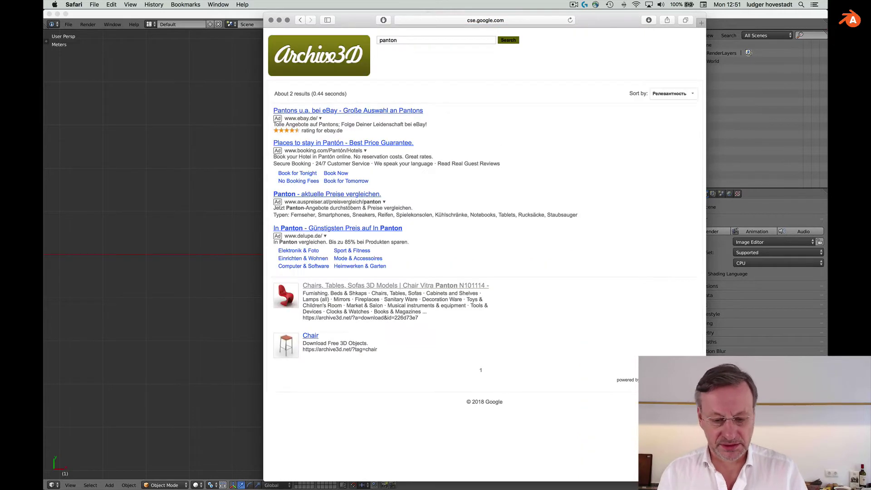
Step: Open the Chair Vitra Panton N101114 result and download it, accepting the terms
{"action": "left_click", "coordinate": [329, 285]}
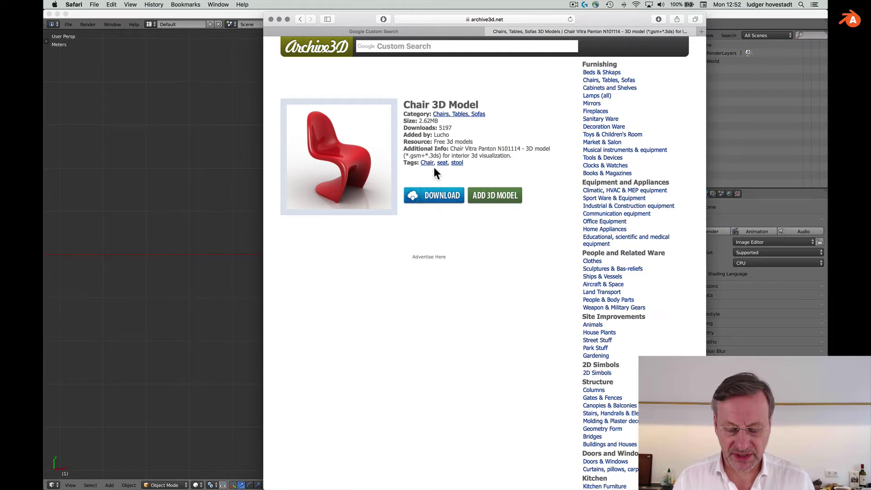
{"action": "left_click", "coordinate": [445, 201]}
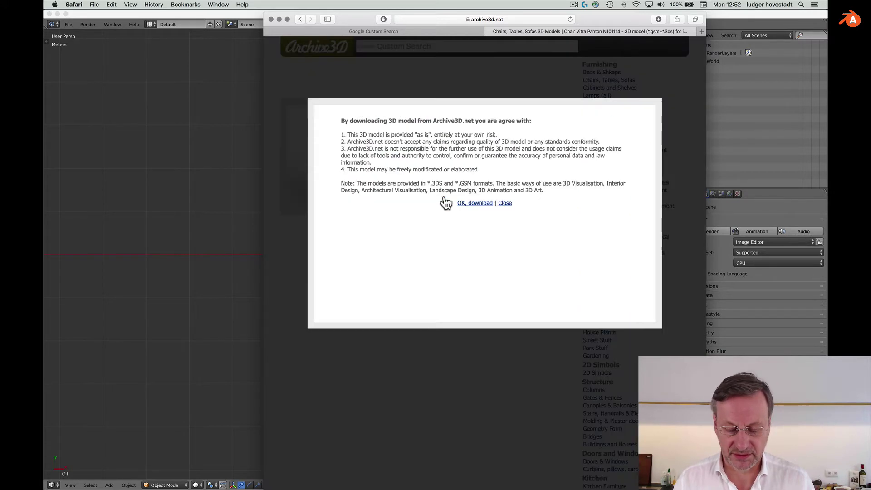
{"action": "left_click", "coordinate": [475, 203]}
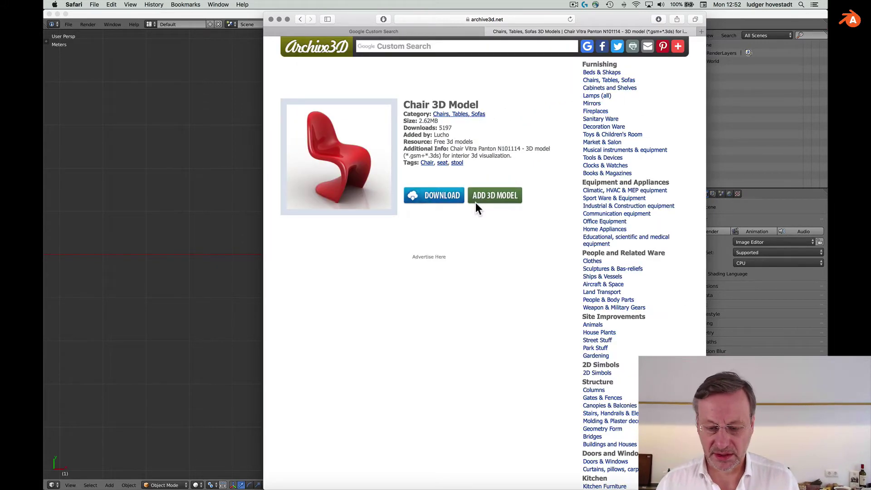
Step: In Finder, rename the new Downloads folder with the .3DS files to 'panton chair archive3D', then return to Blender
{"action": "key", "text": "super+Tab"}
{"action": "key", "text": "super+Tab"}
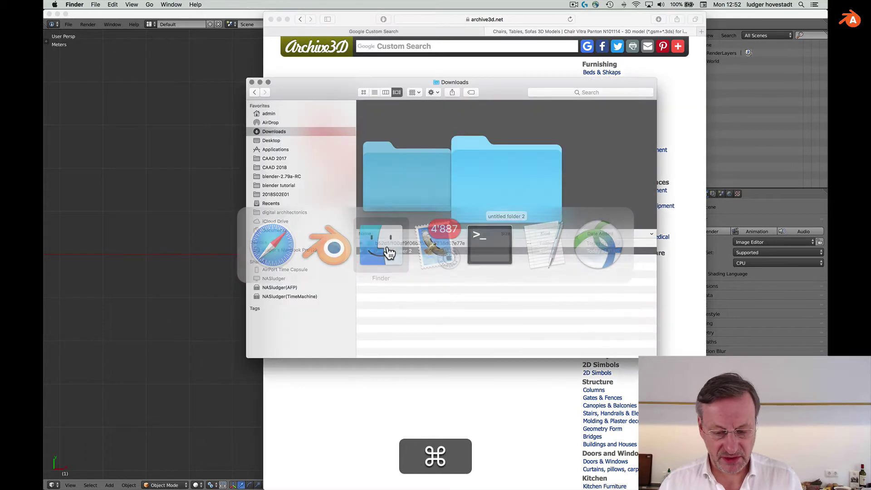
{"action": "left_click", "coordinate": [371, 243]}
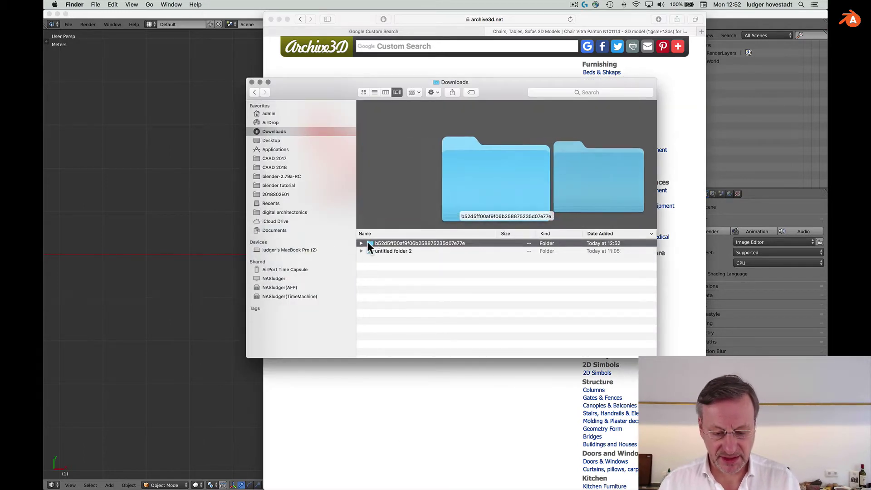
{"action": "left_click", "coordinate": [361, 243]}
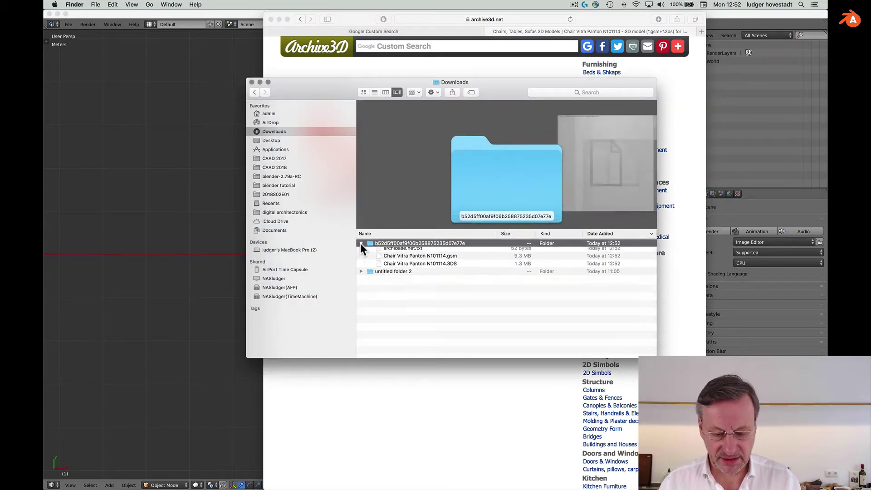
{"action": "left_click", "coordinate": [424, 243]}
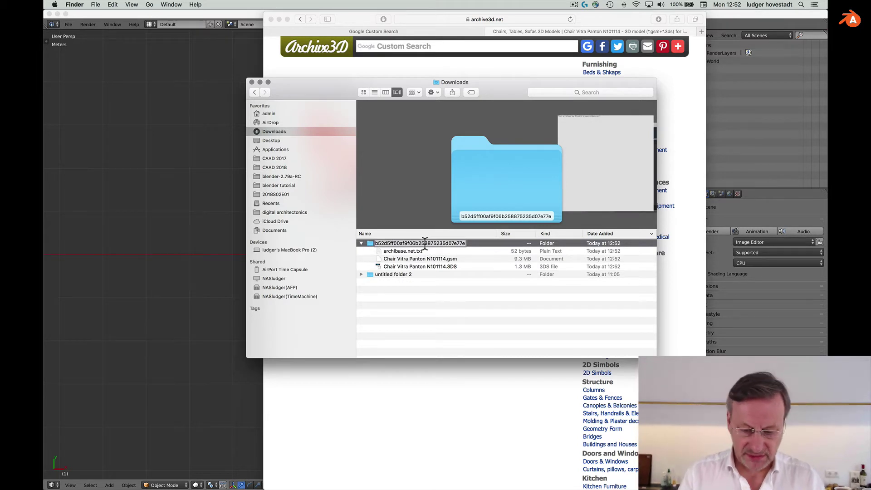
{"action": "type", "text": "panton chair "}
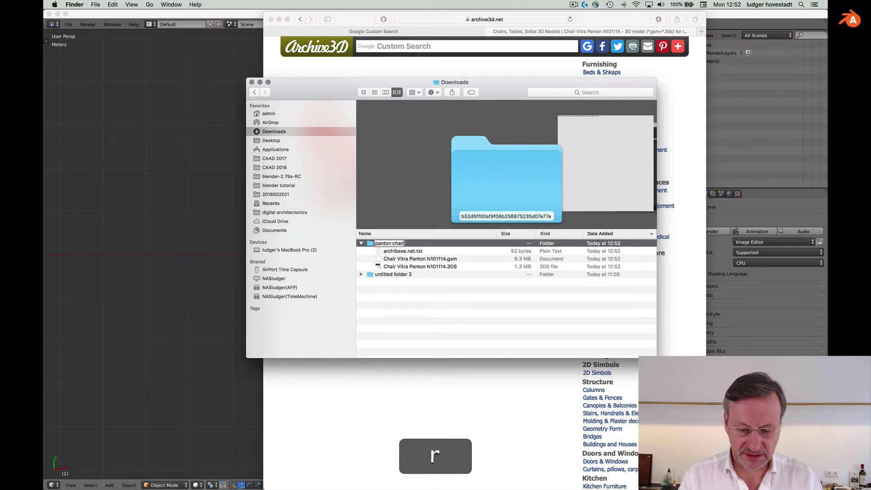
{"action": "type", "text": "ar"}
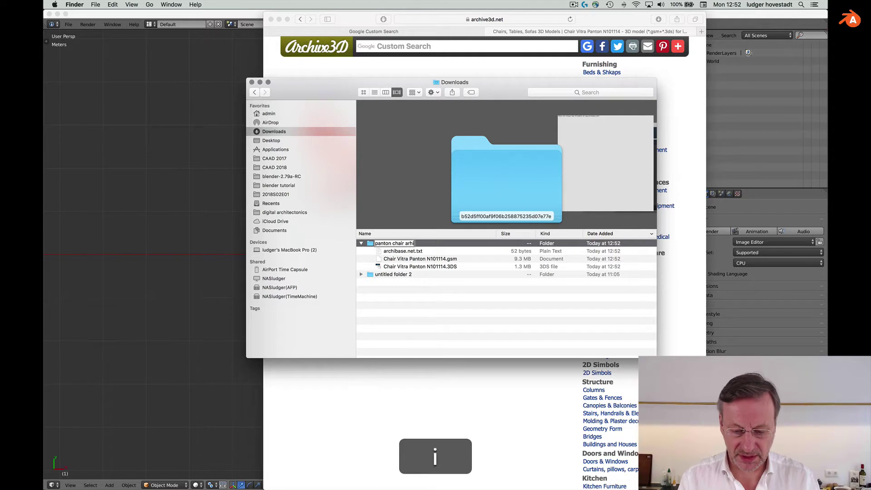
{"action": "type", "text": "chive"}
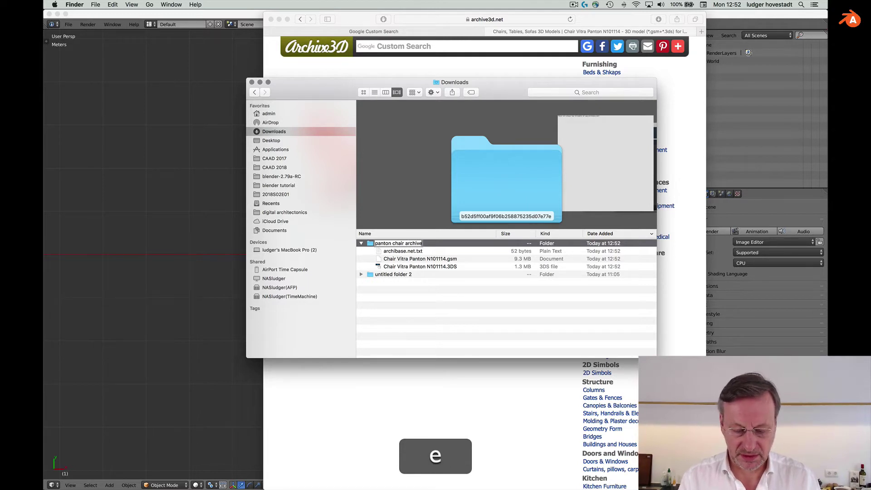
{"action": "type", "text": "3D"}
{"action": "key", "text": "Return"}
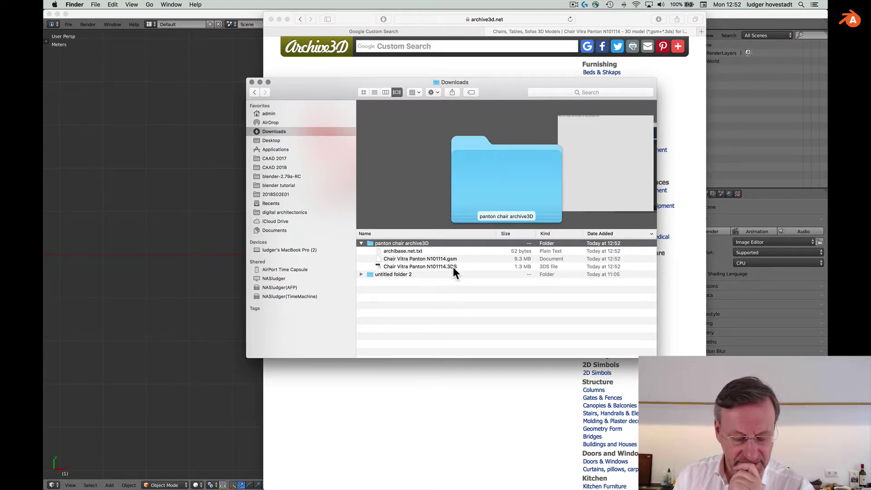
{"action": "left_click", "coordinate": [361, 243]}
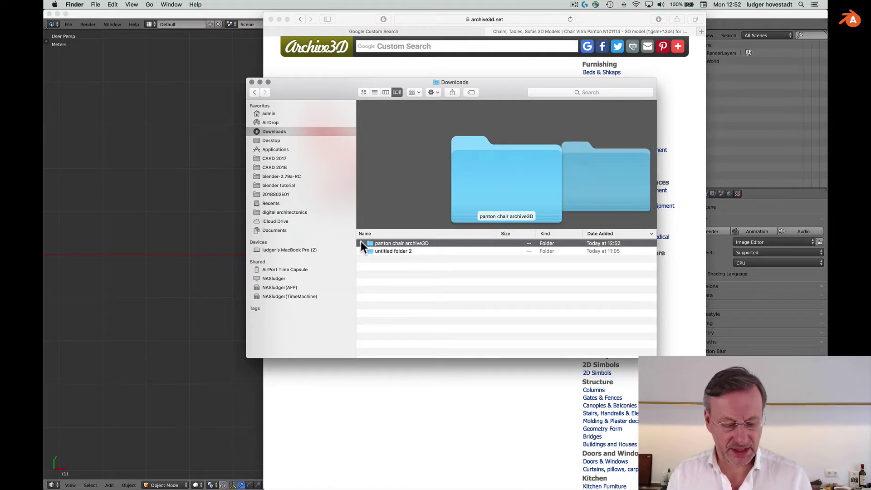
{"action": "key", "text": "super+Tab"}
{"action": "key", "text": "super+Tab"}
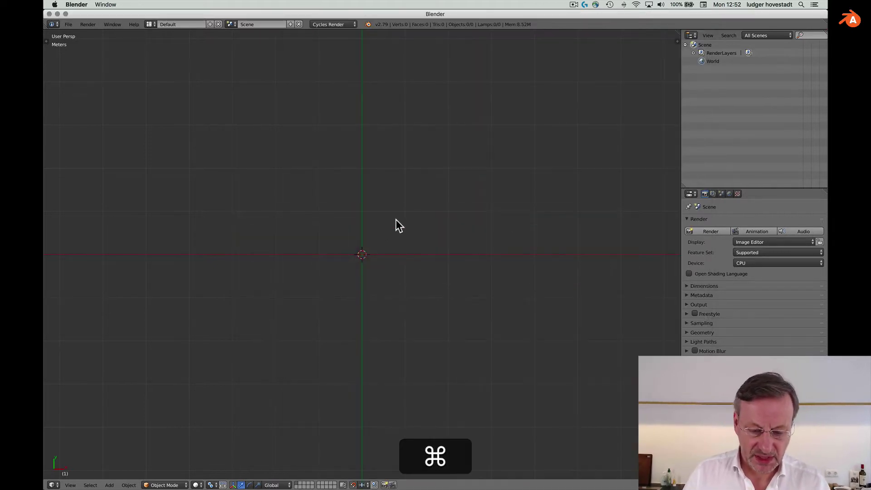
Step: Import Chair Vitra Panton N101114.3DS as a 3D Studio file from Downloads/panton chair archive3D
{"action": "left_click", "coordinate": [68, 25]}
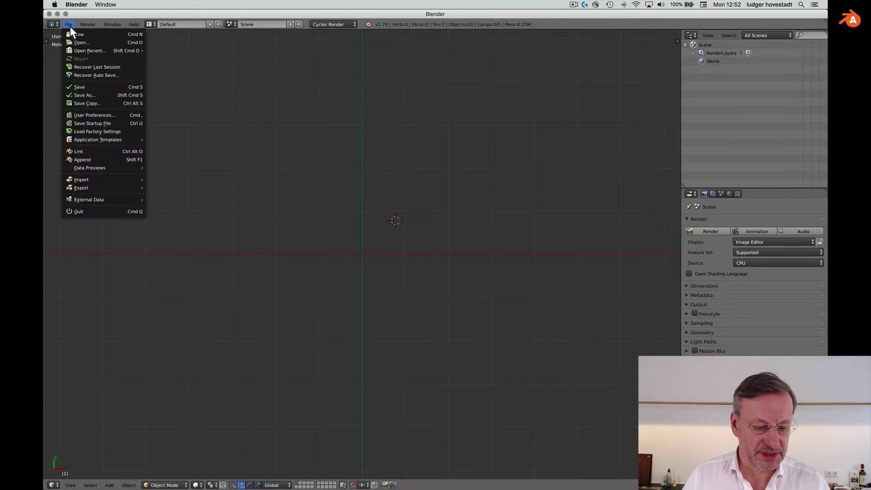
{"action": "mouse_move", "coordinate": [89, 178]}
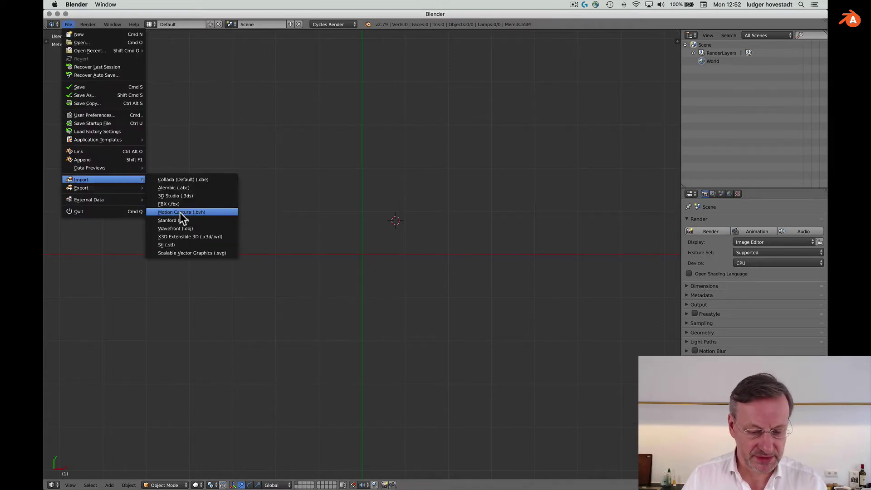
{"action": "left_click", "coordinate": [188, 194]}
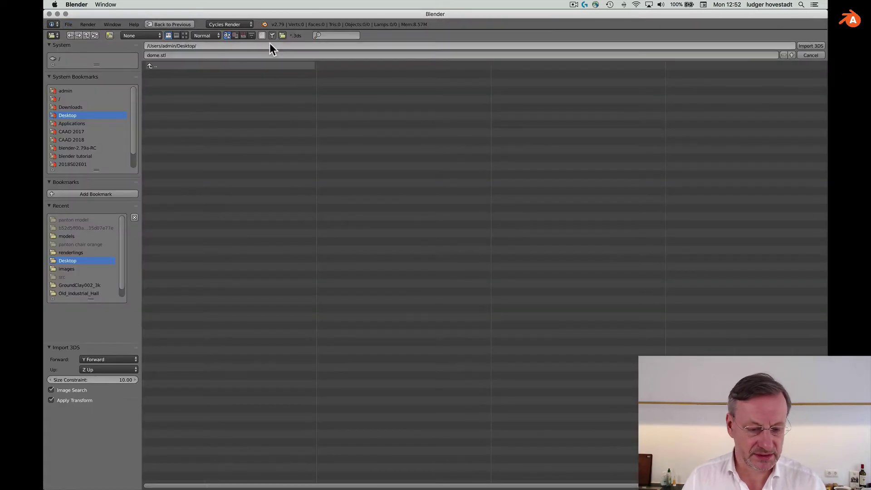
{"action": "left_click", "coordinate": [78, 107]}
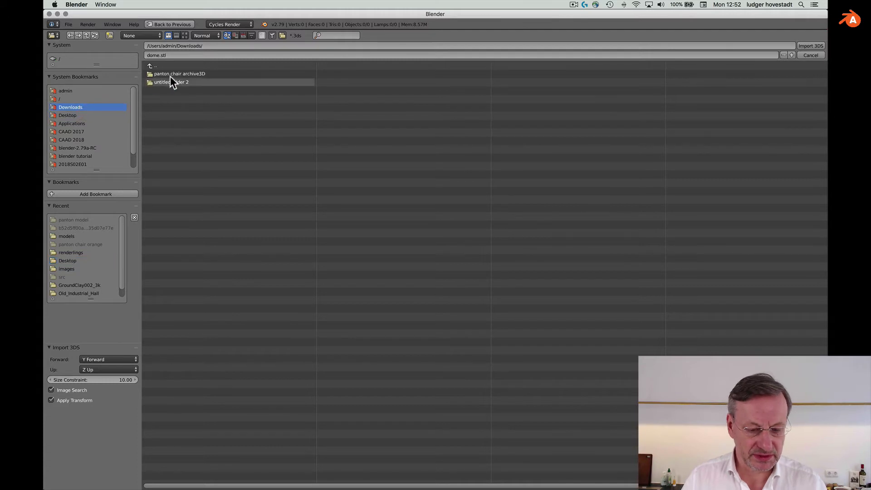
{"action": "left_click", "coordinate": [172, 74]}
{"action": "double_click", "coordinate": [195, 75]}
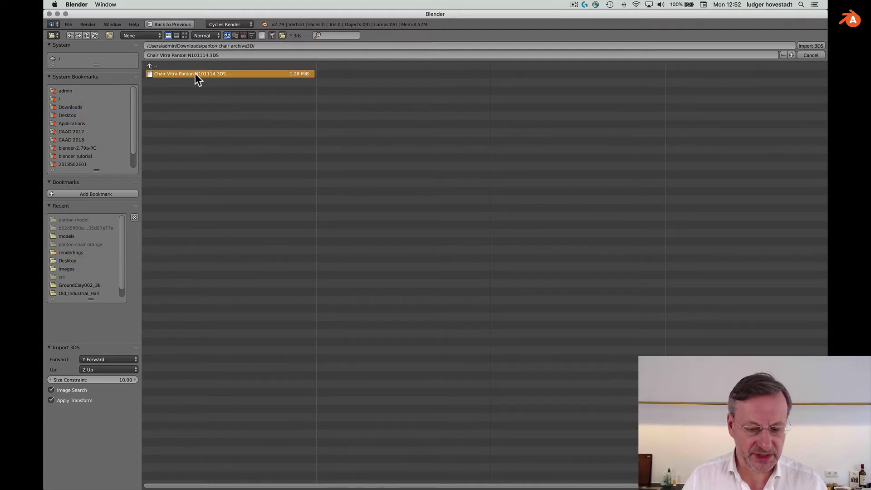
Step: Expand the $$$DUMMY_5_Vitra_P object in the Outliner to show its child parts
{"action": "scroll", "coordinate": [312, 222], "scroll_direction": "up", "scroll_amount": 10}
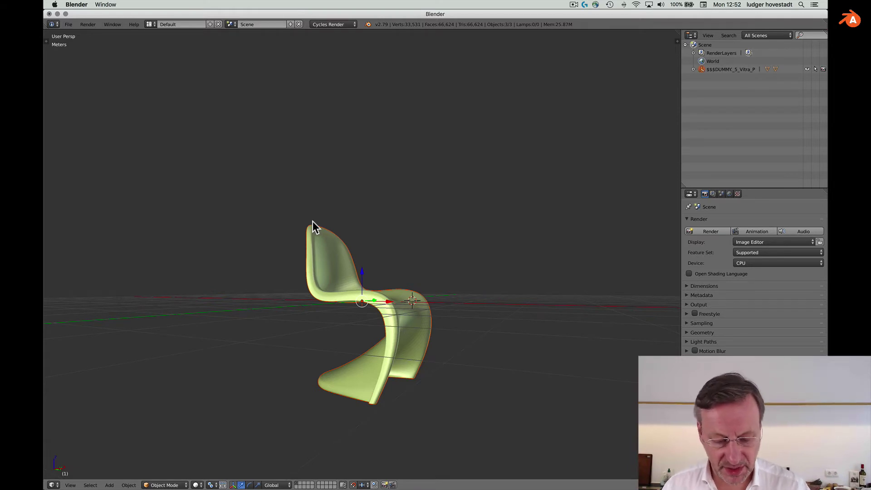
{"action": "scroll", "coordinate": [312, 221], "scroll_direction": "down", "scroll_amount": 5}
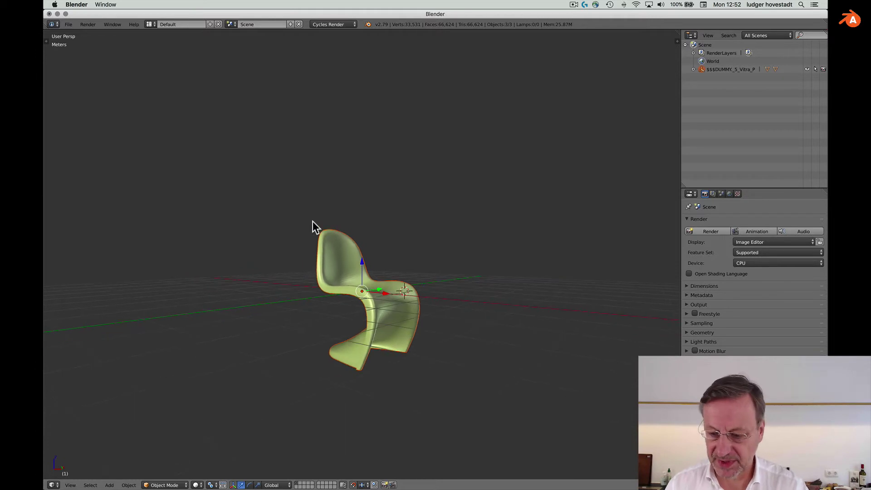
{"action": "scroll", "coordinate": [312, 222], "scroll_direction": "down", "scroll_amount": 3}
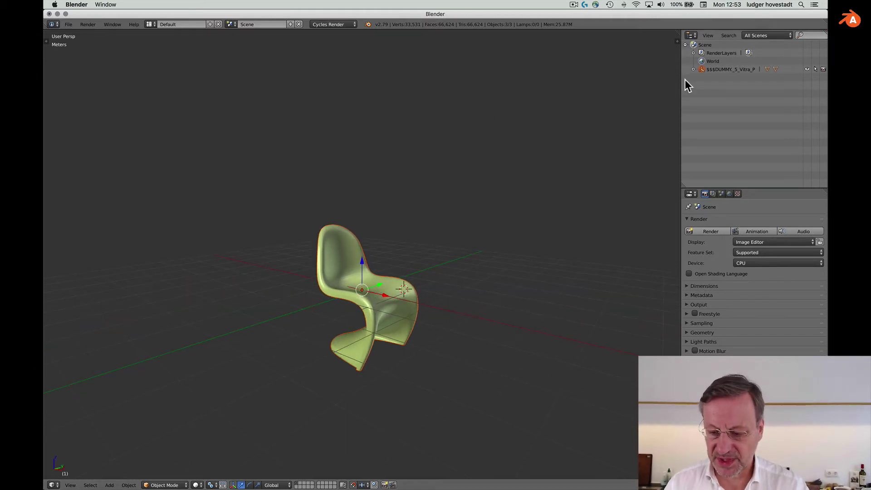
{"action": "left_click", "coordinate": [729, 70]}
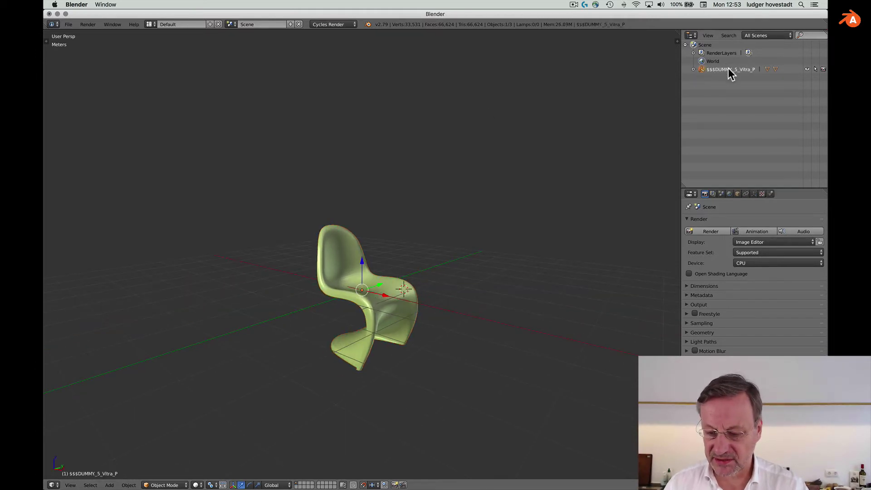
{"action": "left_click", "coordinate": [694, 69]}
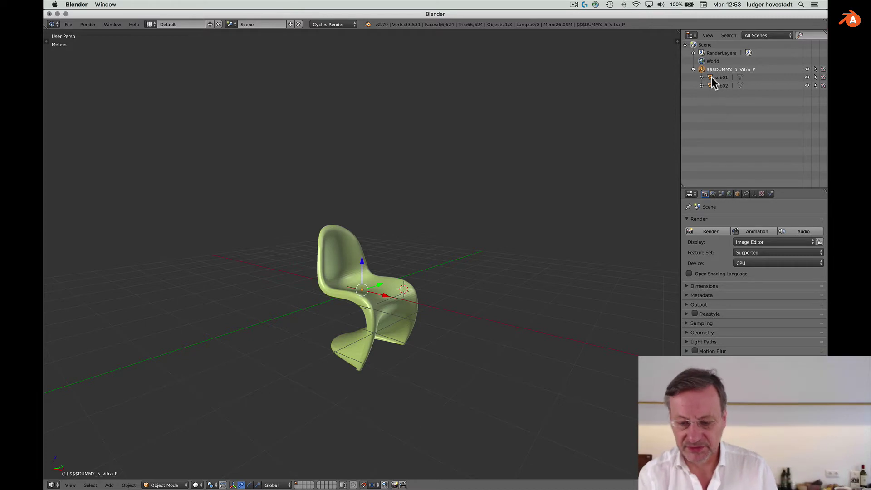
Step: Select sub02 and sub01 and join them into one object
{"action": "left_click", "coordinate": [712, 77]}
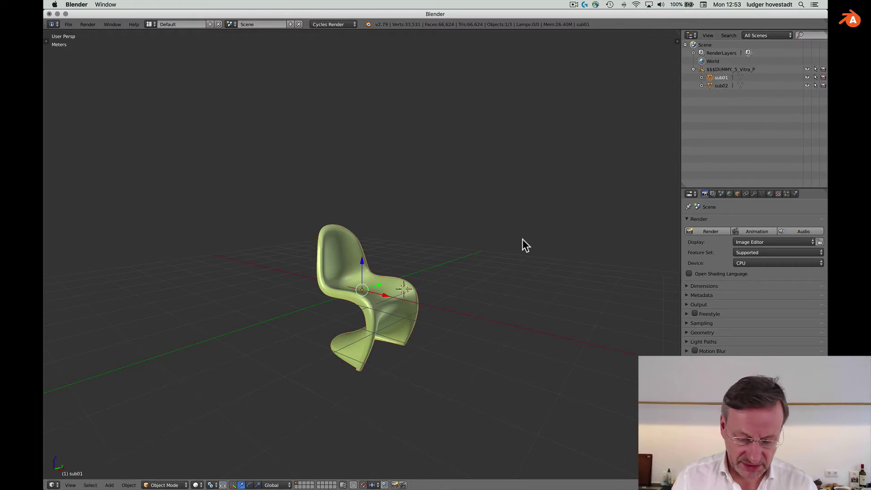
{"action": "scroll", "coordinate": [522, 245], "scroll_direction": "down", "scroll_amount": 5}
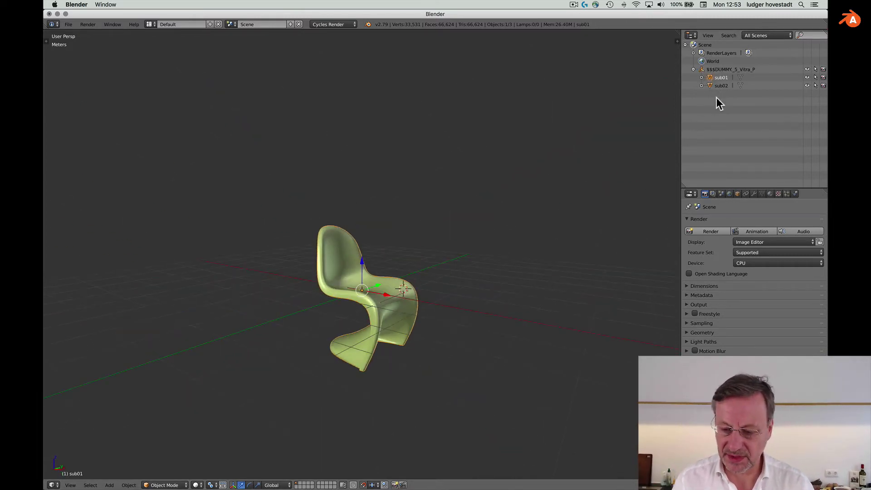
{"action": "left_click", "coordinate": [717, 85]}
{"action": "scroll", "coordinate": [501, 230], "scroll_direction": "down", "scroll_amount": 5}
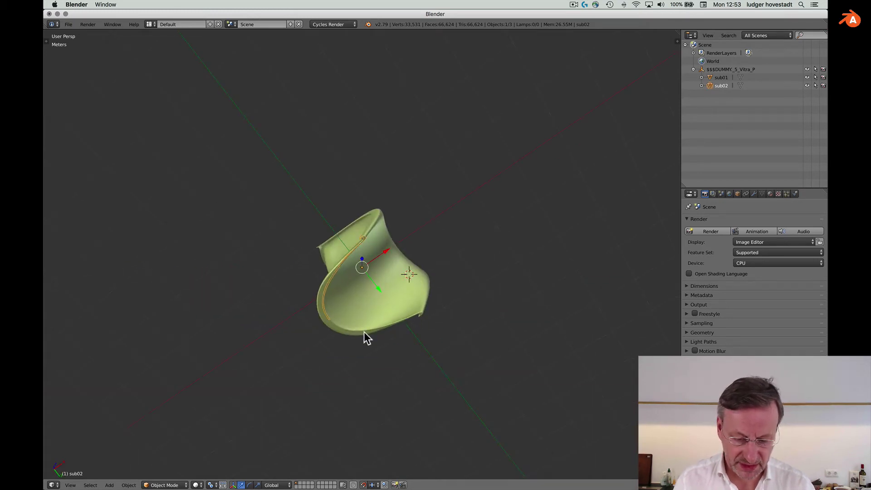
{"action": "scroll", "coordinate": [364, 332], "scroll_direction": "up", "scroll_amount": 5}
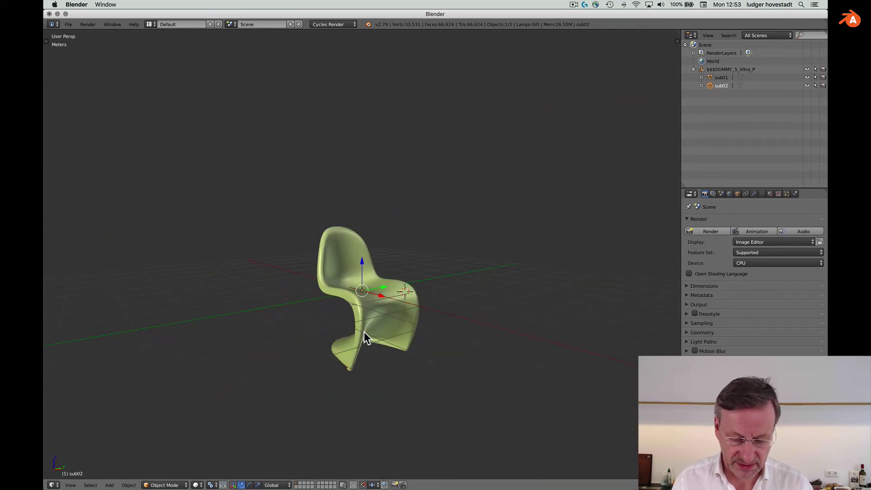
{"action": "left_click", "coordinate": [711, 78], "text": "shift"}
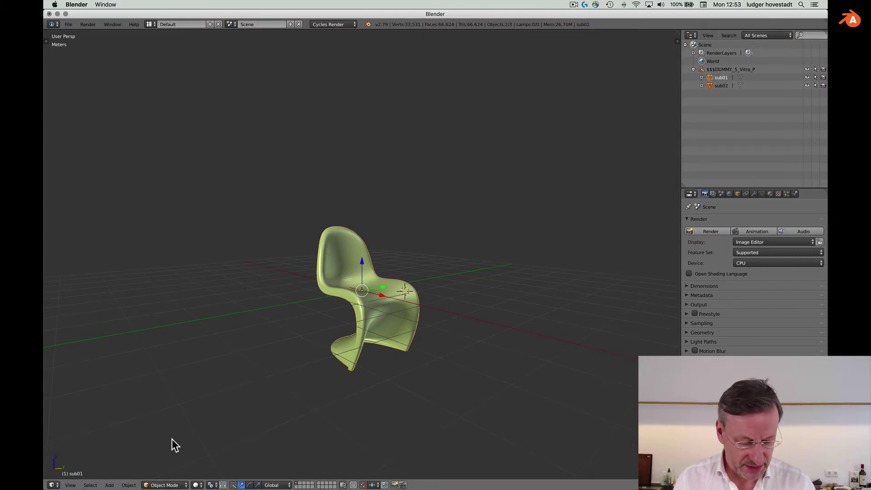
{"action": "left_click", "coordinate": [128, 485]}
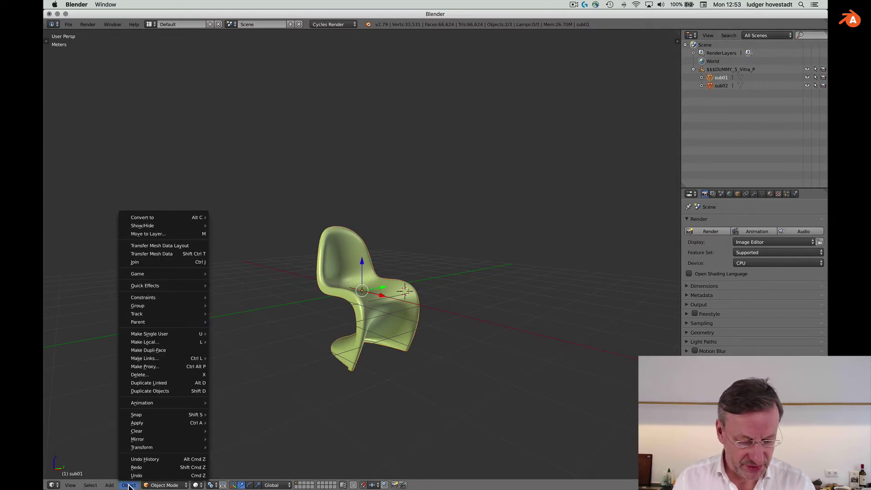
{"action": "left_click", "coordinate": [166, 263]}
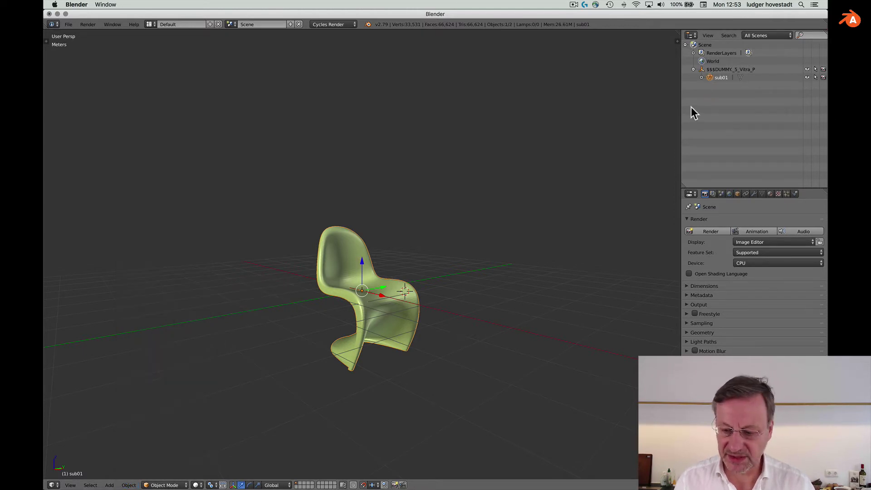
Step: Rename the sub01 object to 'panton chair' in the Outliner
{"action": "double_click", "coordinate": [721, 78]}
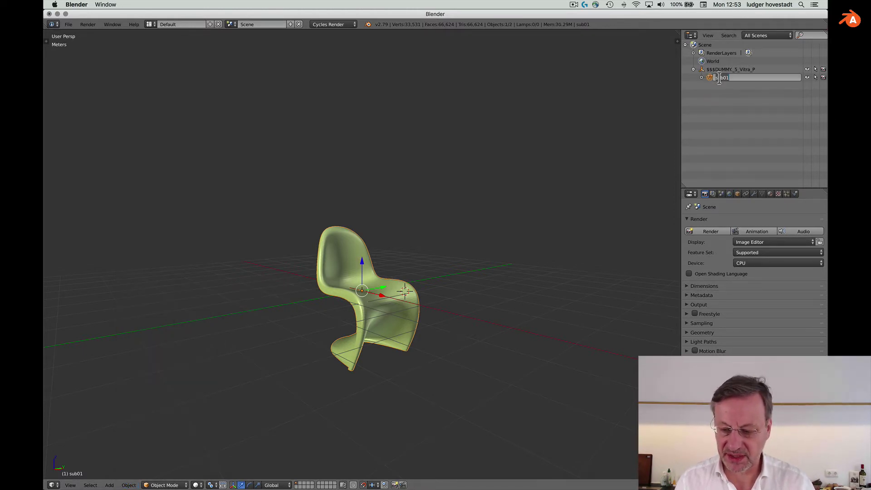
{"action": "type", "text": "a"}
{"action": "key", "text": "BackSpace"}
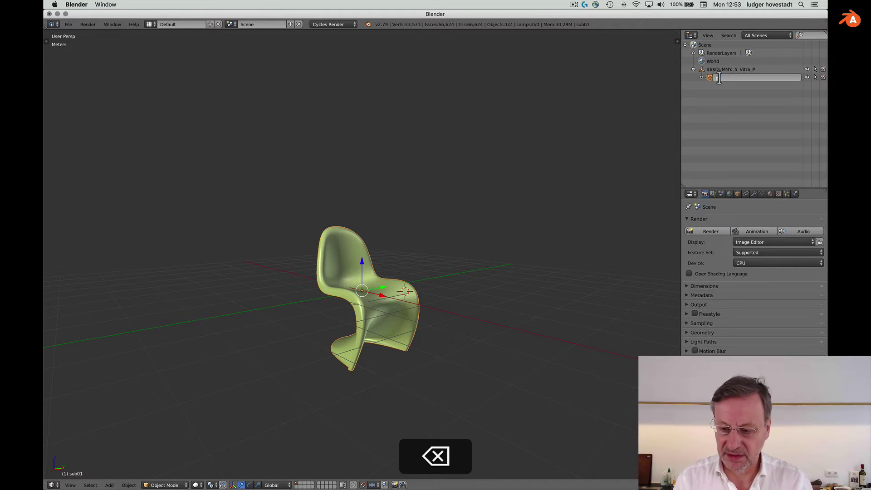
{"action": "type", "text": "nm"}
{"action": "key", "text": "BackSpace"}
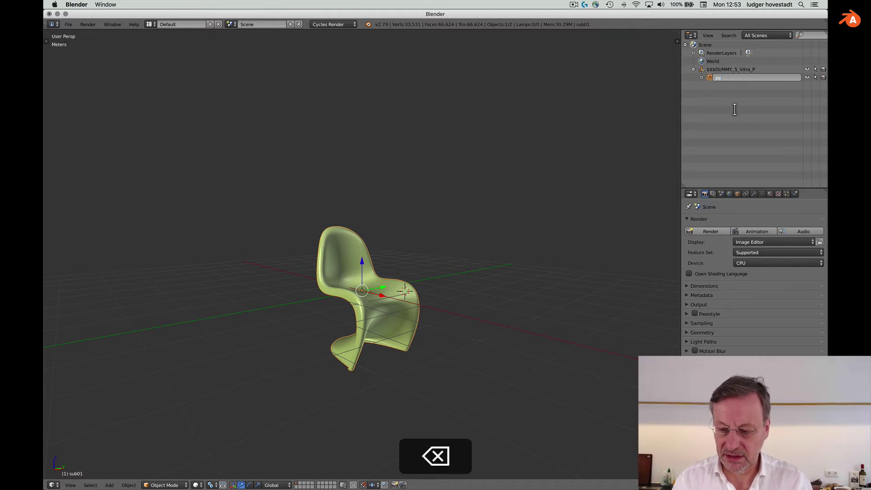
{"action": "type", "text": "panton chair"}
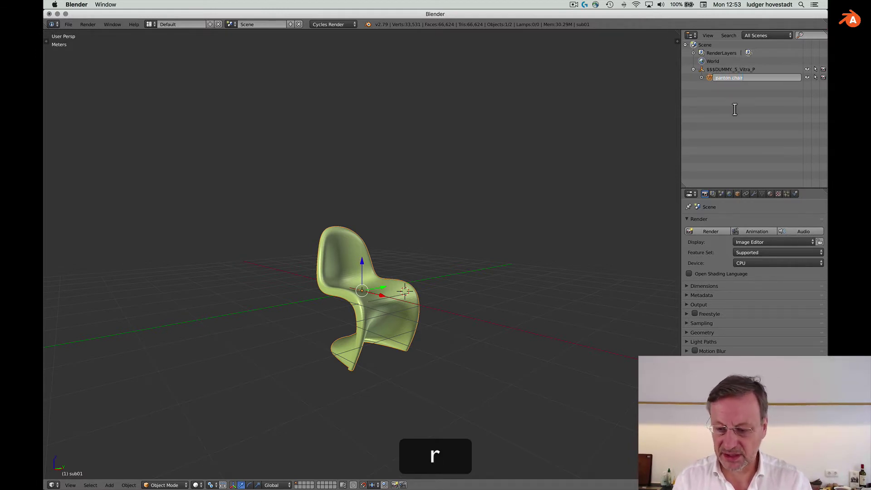
{"action": "key", "text": "Return"}
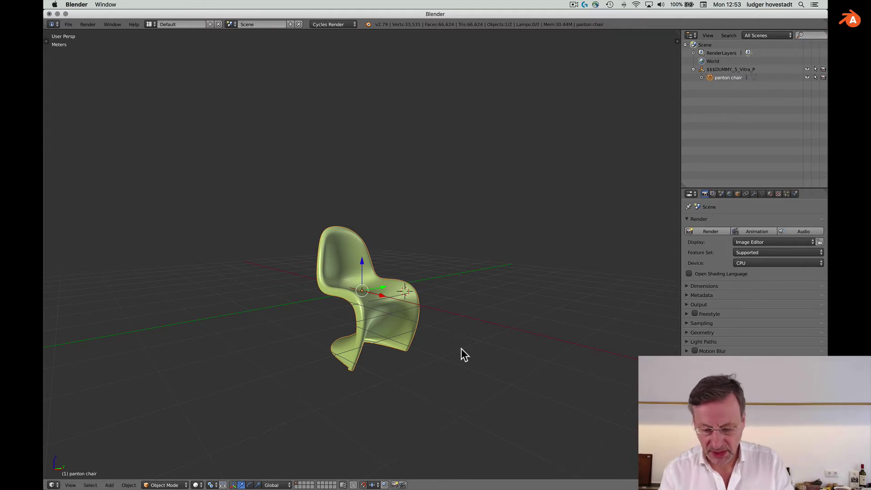
Step: Show the N sidebar briefly, then hide it again
{"action": "key", "text": "n"}
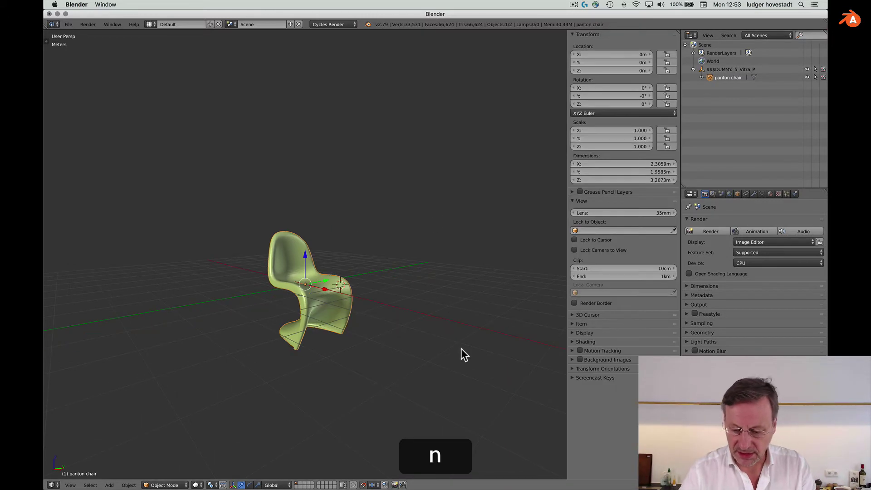
{"action": "left_click", "coordinate": [579, 380]}
{"action": "left_click", "coordinate": [572, 378]}
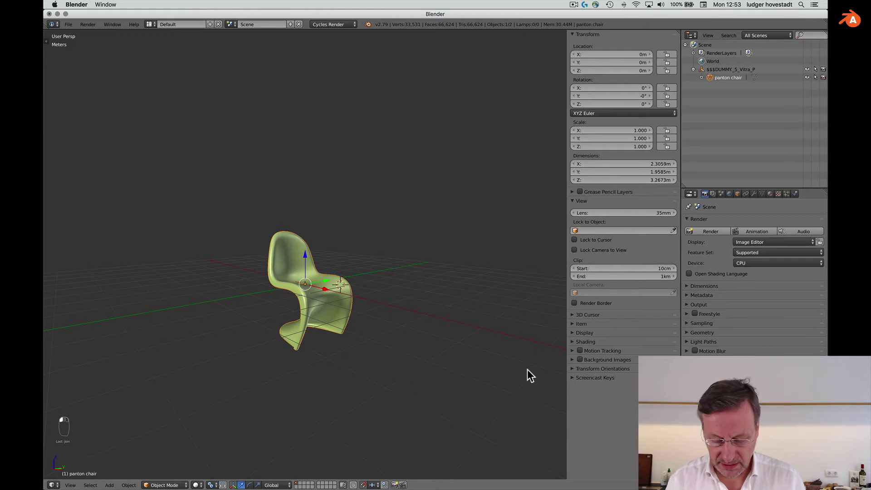
{"action": "key", "text": "n"}
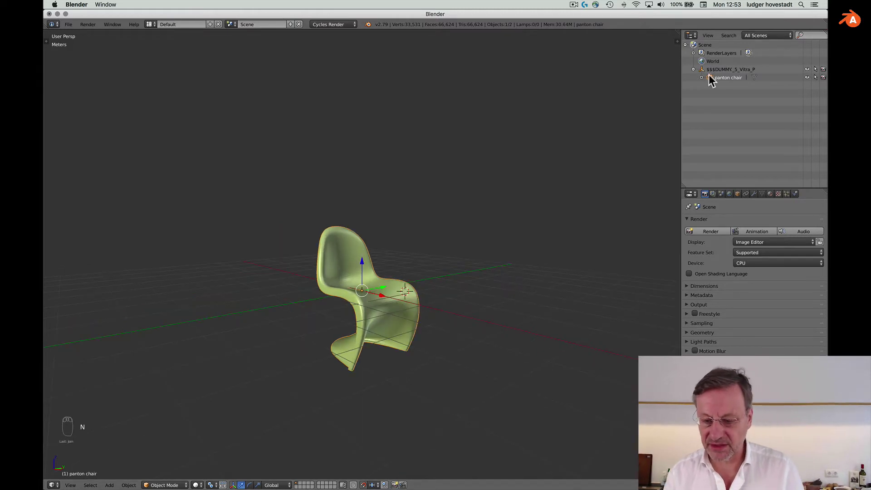
Step: Unparent panton chair from $$$DUMMY_5_Vitra_P and delete the dummy object
{"action": "left_click_drag", "start_coordinate": [709, 76], "coordinate": [690, 64]}
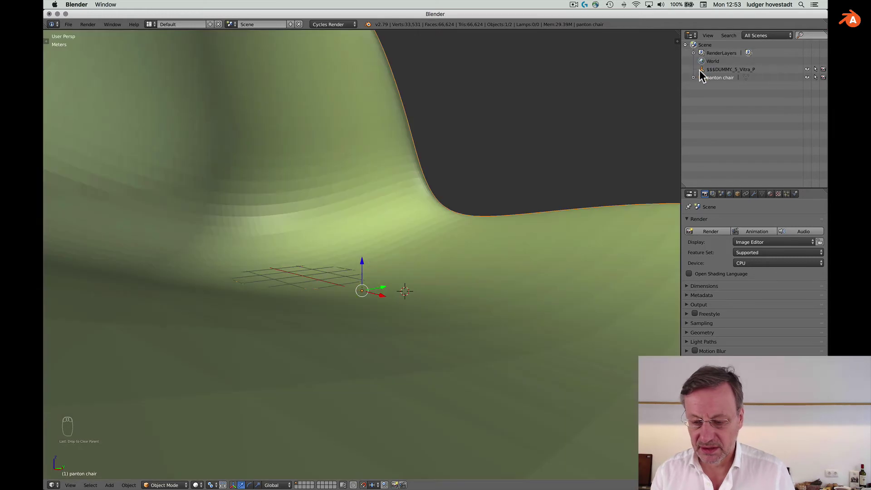
{"action": "left_click", "coordinate": [711, 69]}
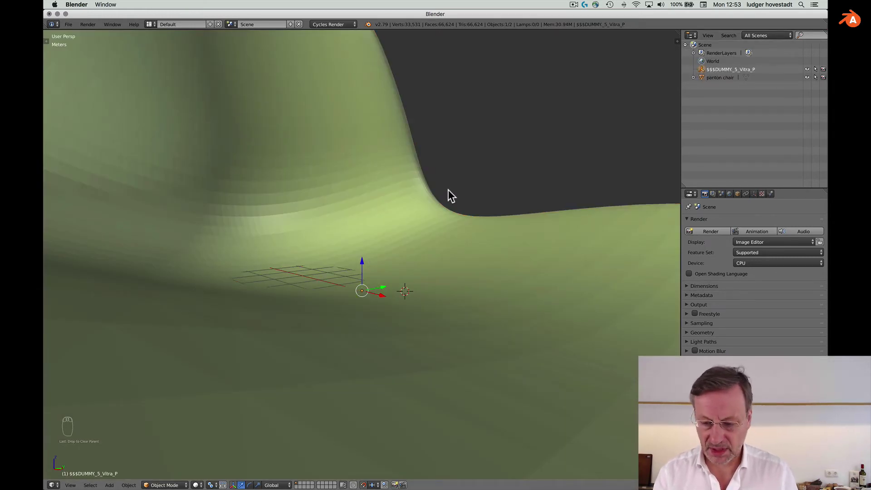
{"action": "key", "text": "x"}
{"action": "key", "text": "Return"}
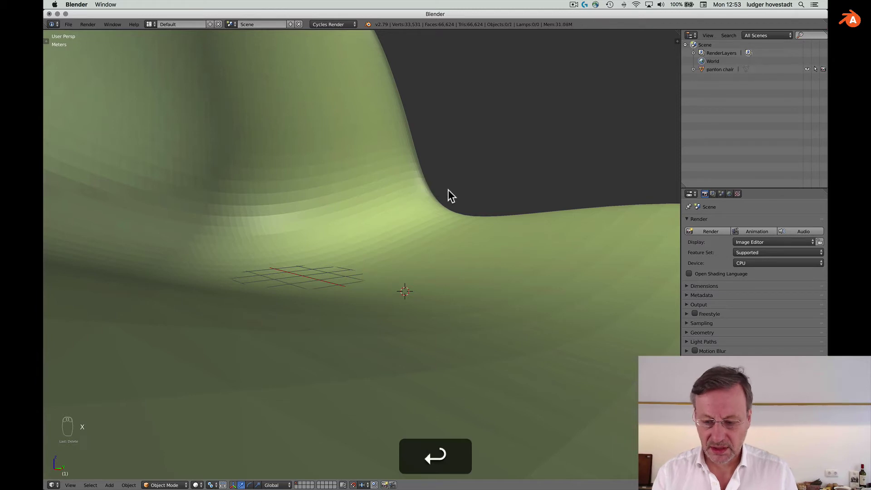
Step: Copy the chair's 32.6732 m Z dimension from the N sidebar
{"action": "left_click", "coordinate": [707, 68]}
{"action": "scroll", "coordinate": [486, 188], "scroll_direction": "down", "scroll_amount": 4}
{"action": "scroll", "coordinate": [485, 192], "scroll_direction": "down", "scroll_amount": 5}
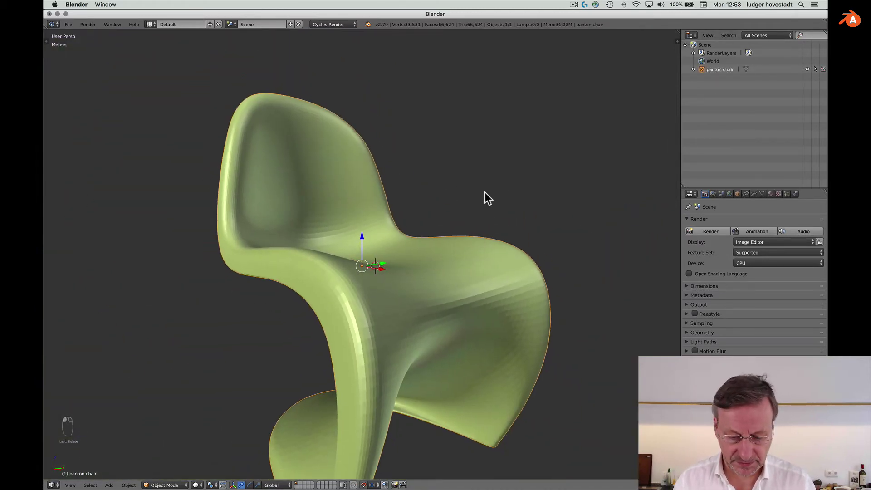
{"action": "key", "text": "n"}
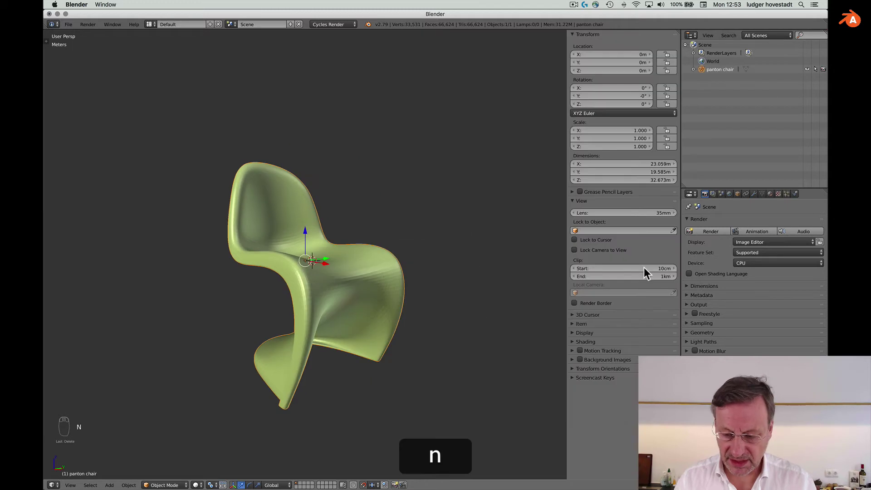
{"action": "scroll", "coordinate": [344, 254], "scroll_direction": "up", "scroll_amount": 3}
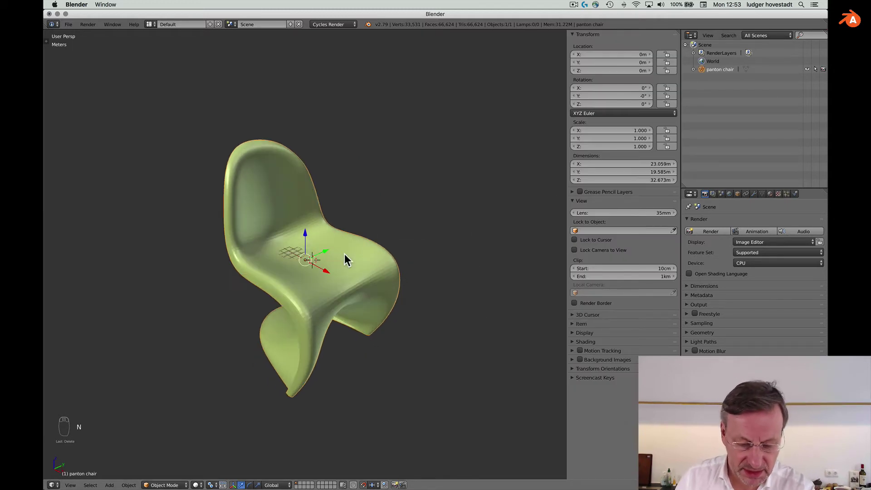
{"action": "left_click", "coordinate": [658, 181]}
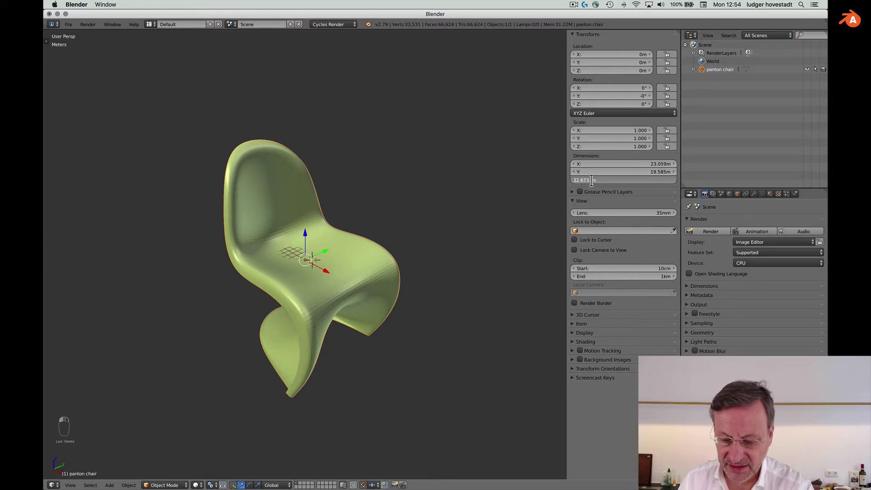
{"action": "left_click_drag", "start_coordinate": [591, 181], "coordinate": [563, 180]}
{"action": "key", "text": "super+c"}
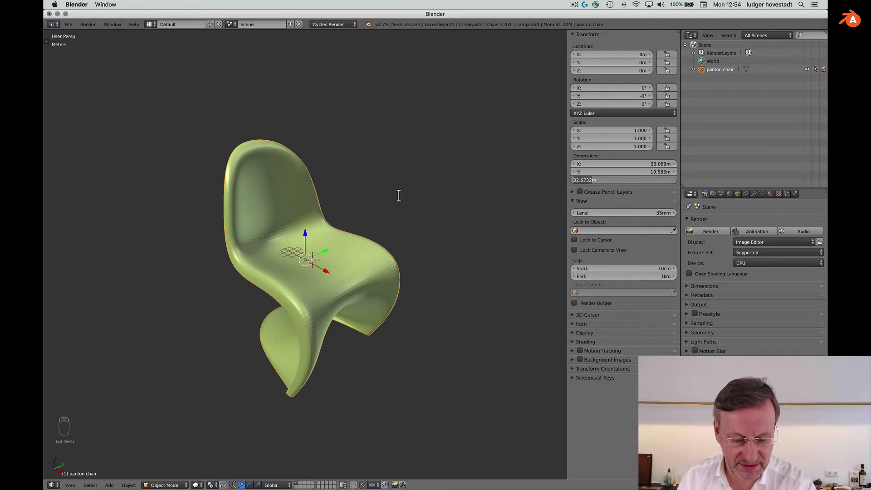
{"action": "key", "text": "super+Tab"}
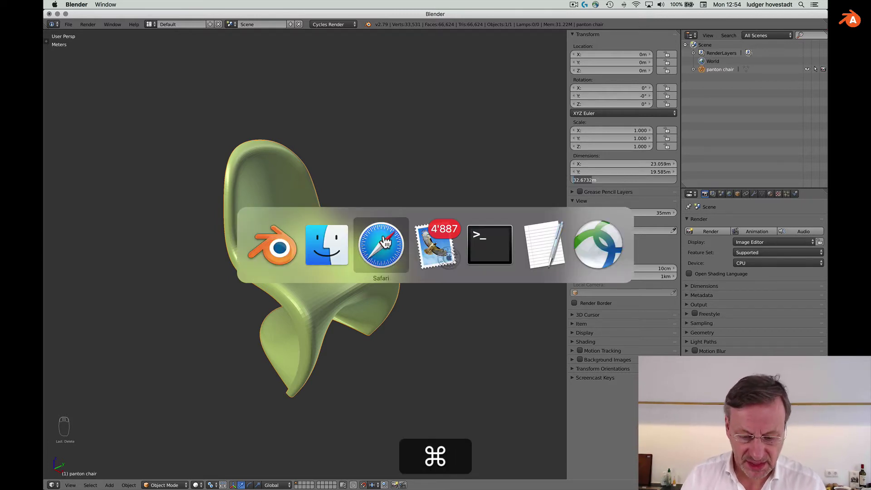
Step: Search the web in Safari for 'size panton chair original'
{"action": "left_click", "coordinate": [385, 240]}
{"action": "left_click", "coordinate": [510, 21]}
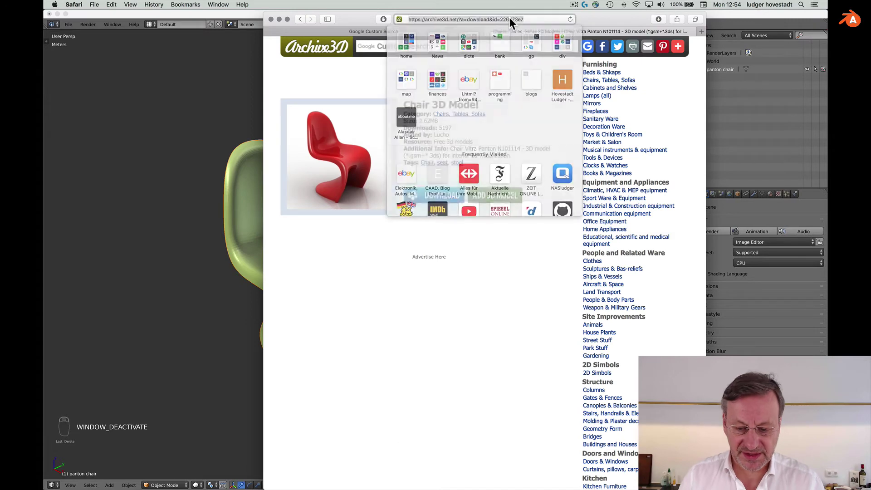
{"action": "type", "text": "size"}
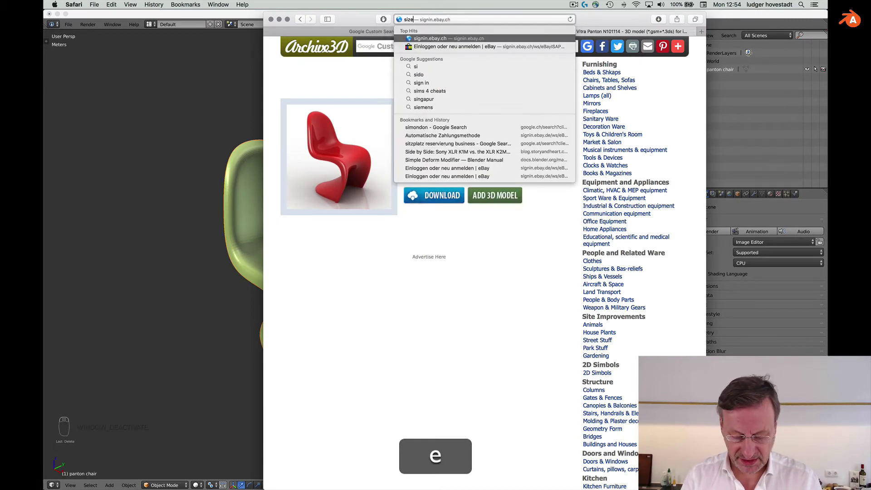
{"action": "type", "text": " panton cha"}
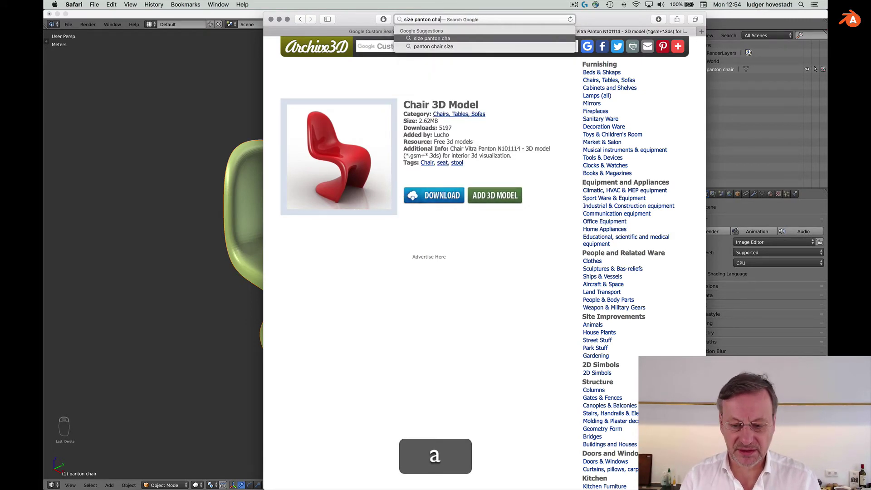
{"action": "type", "text": "ir original"}
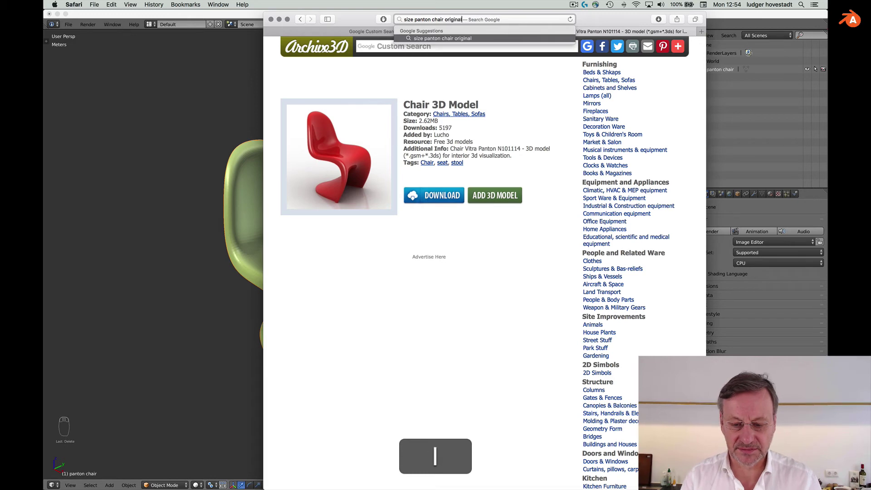
{"action": "key", "text": "Return"}
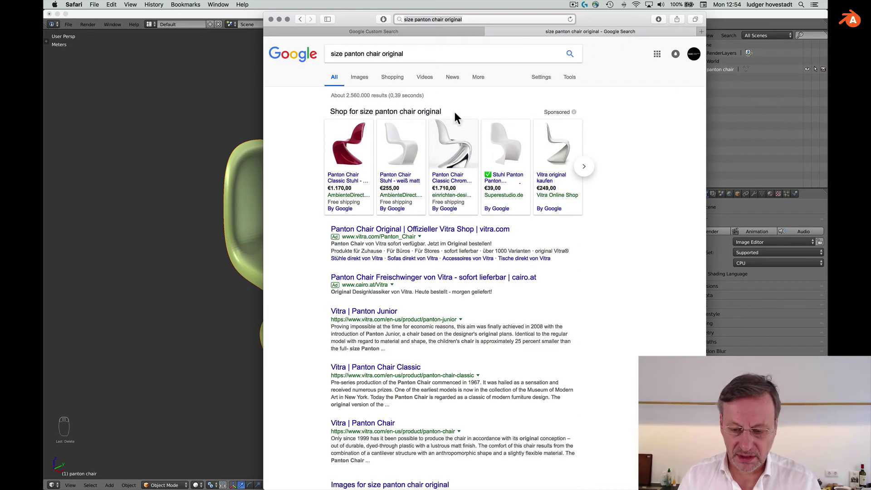
Step: Open the image results to find the chair's 82 cm height, then return to Blender
{"action": "left_click", "coordinate": [362, 80]}
{"action": "scroll", "coordinate": [534, 310], "scroll_direction": "down", "scroll_amount": 5}
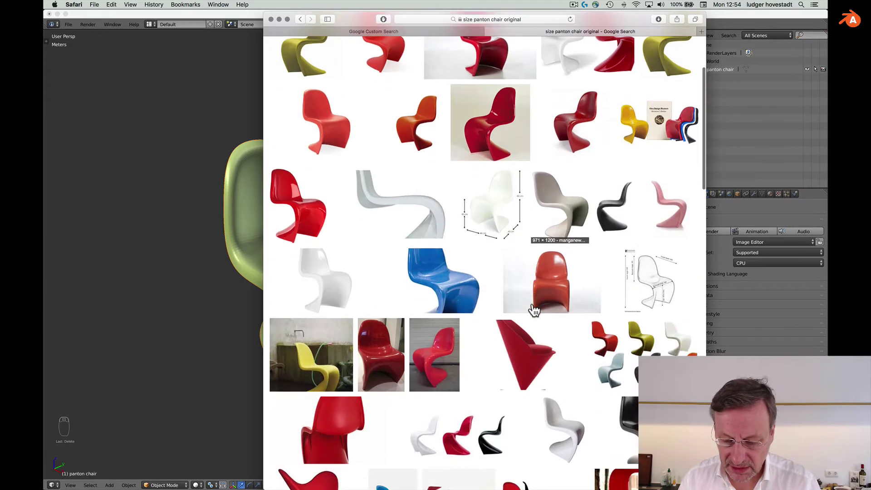
{"action": "left_click", "coordinate": [499, 190]}
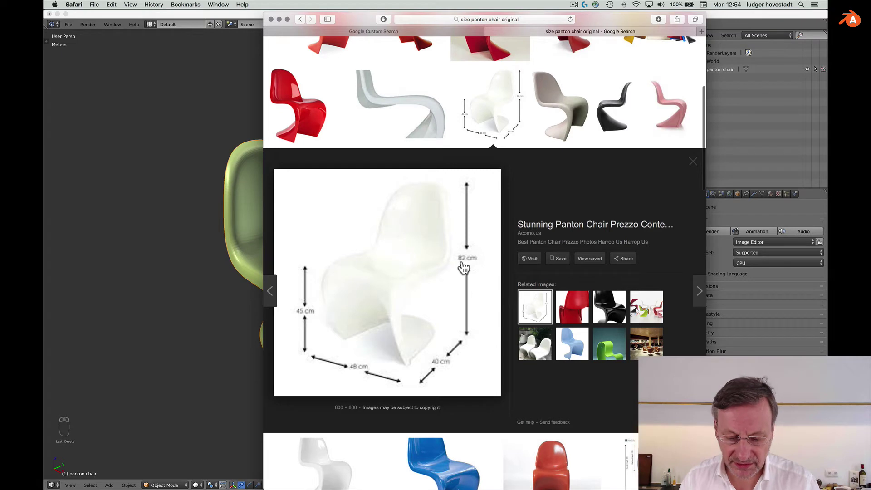
{"action": "left_click", "coordinate": [175, 242]}
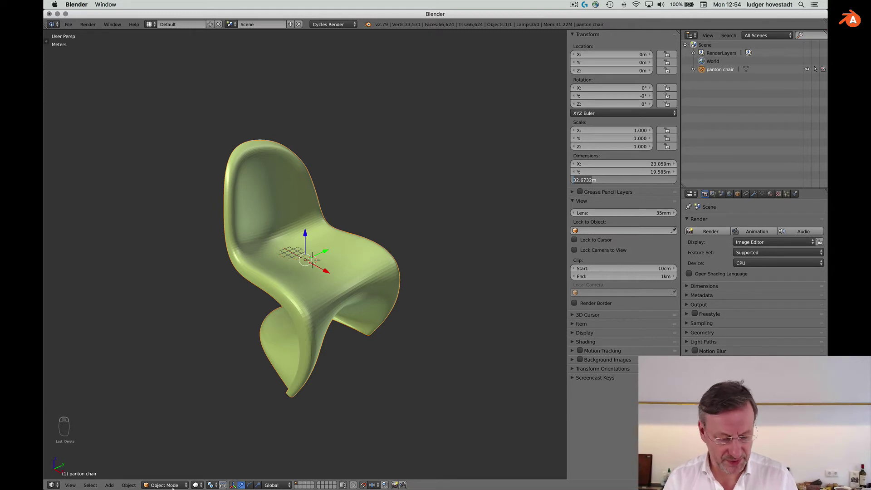
Step: Put the chair in Edit Mode and run a scale without changing its size
{"action": "key", "text": "Return"}
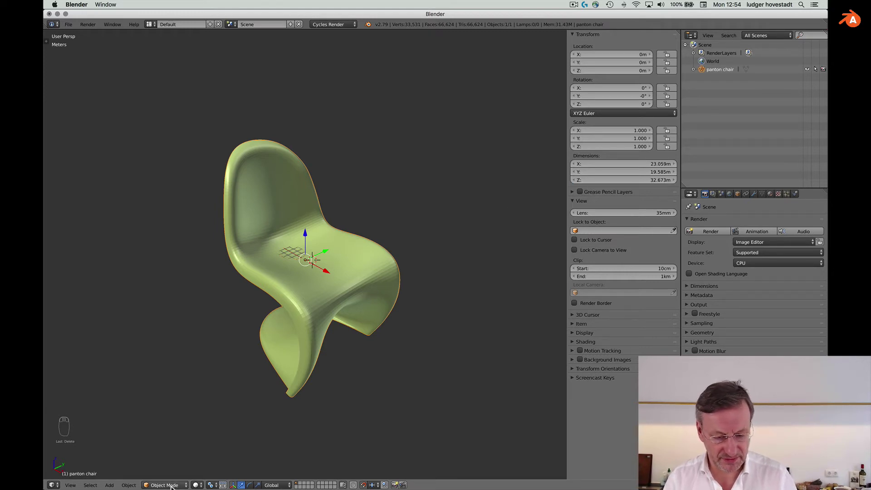
{"action": "left_click", "coordinate": [171, 485]}
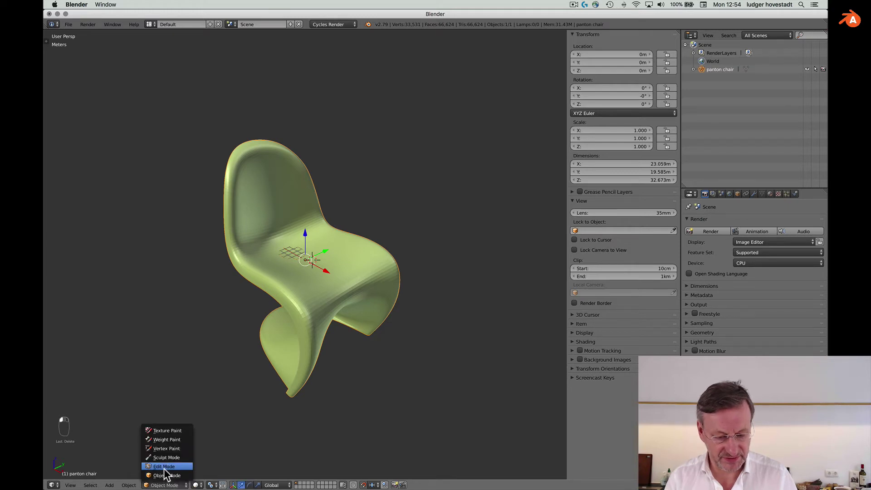
{"action": "left_click", "coordinate": [164, 467]}
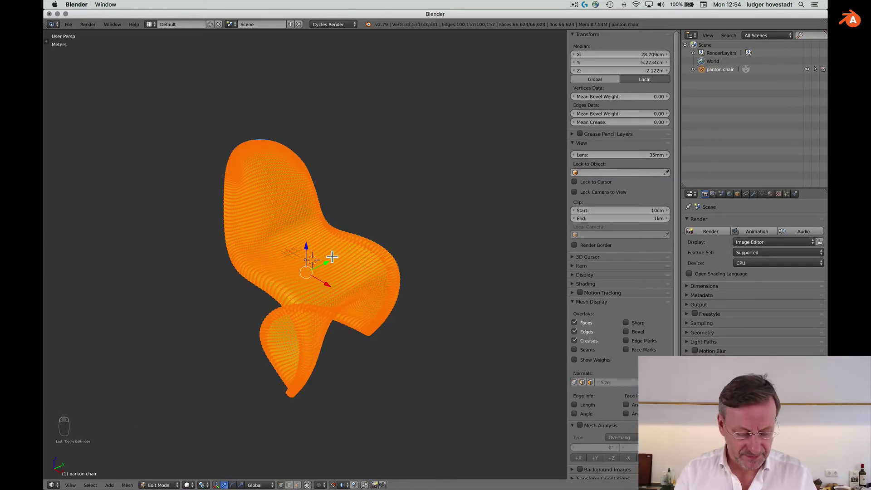
{"action": "key", "text": "s"}
{"action": "key", "text": "Return"}
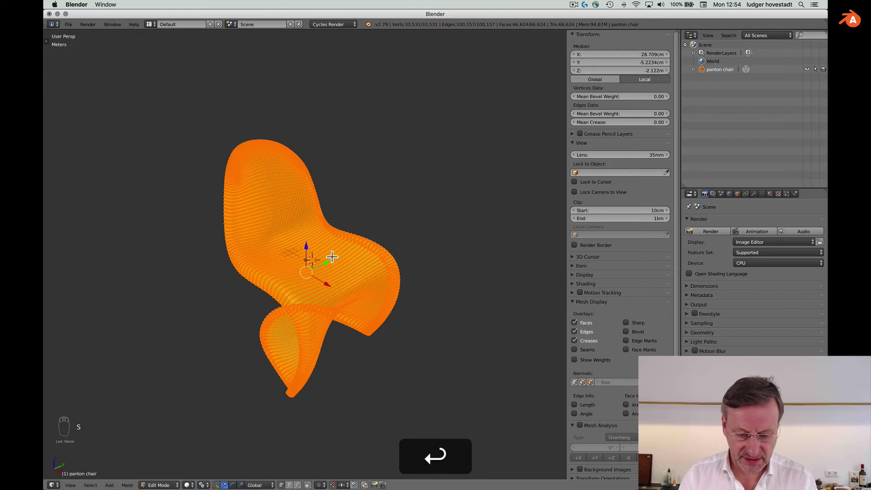
Step: Set the scale factor to 82 / 32.6732 (about 0.025) in the Tool Shelf
{"action": "key", "text": "n"}
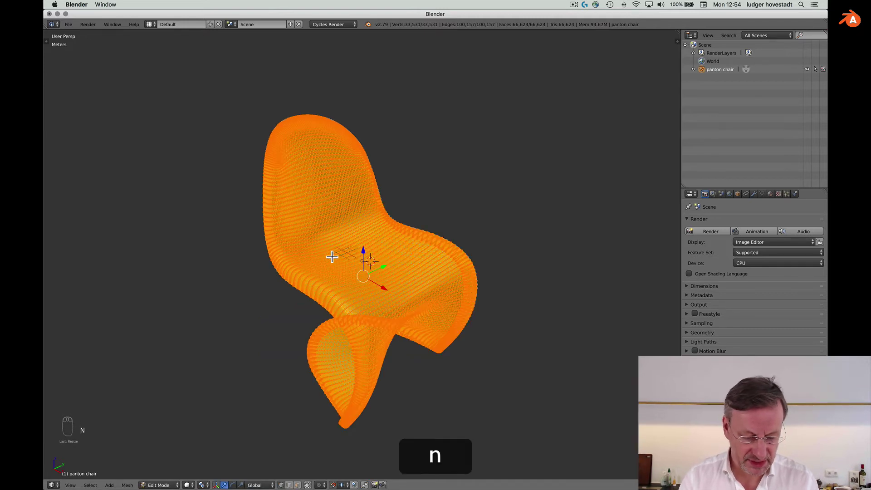
{"action": "key", "text": "t"}
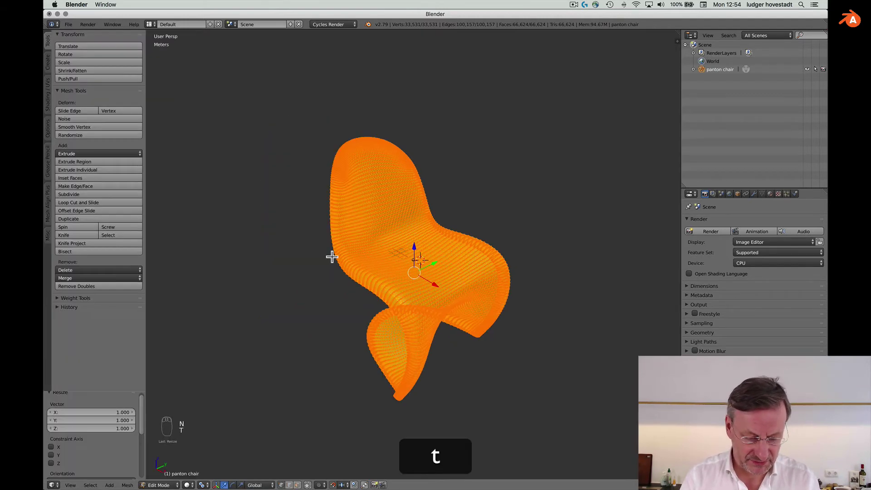
{"action": "left_click", "coordinate": [119, 408]}
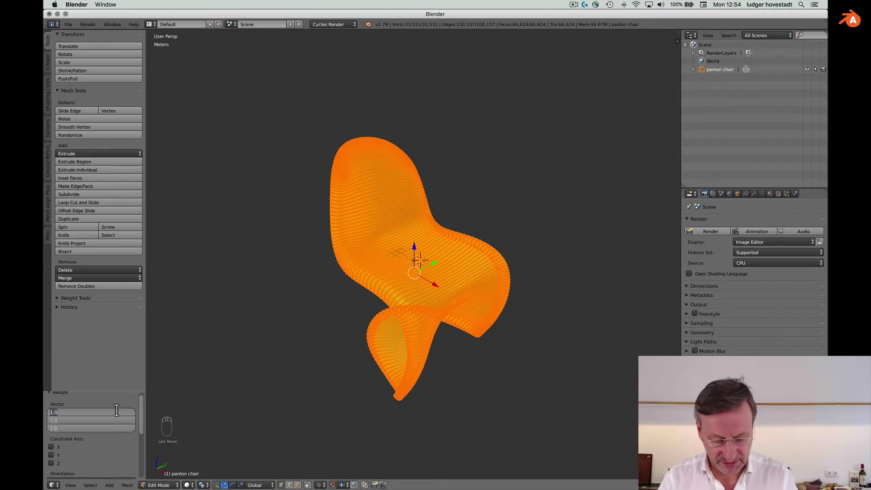
{"action": "type", "text": "82/"}
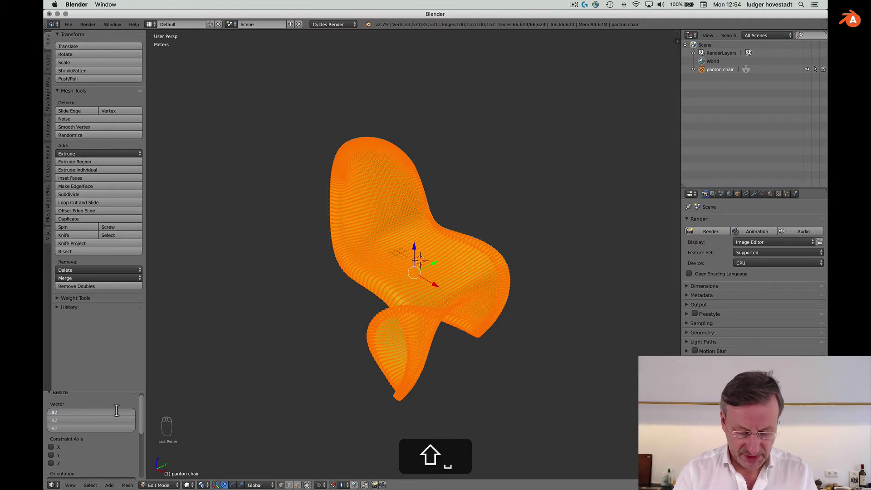
{"action": "key", "text": "super+v"}
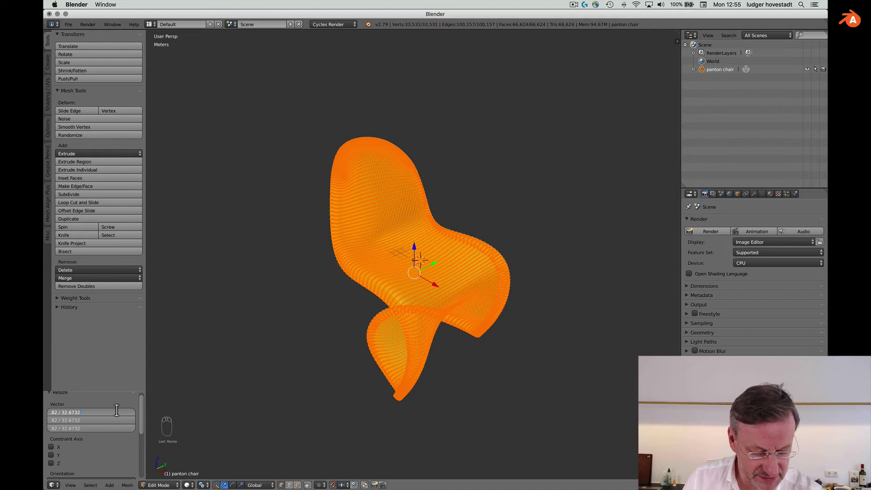
{"action": "key", "text": "Return"}
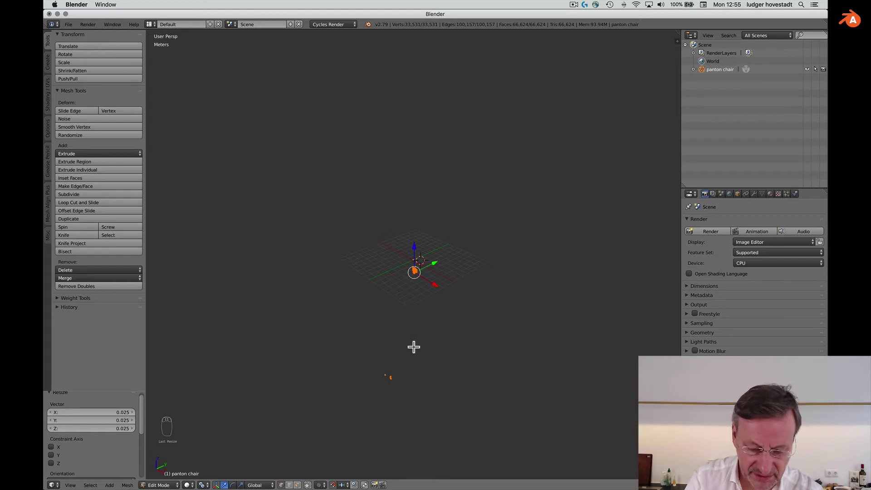
Step: Undo the chair's shrink and merge its duplicate vertices, removing 217 at 0.1 mm distance
{"action": "key", "text": "super+z"}
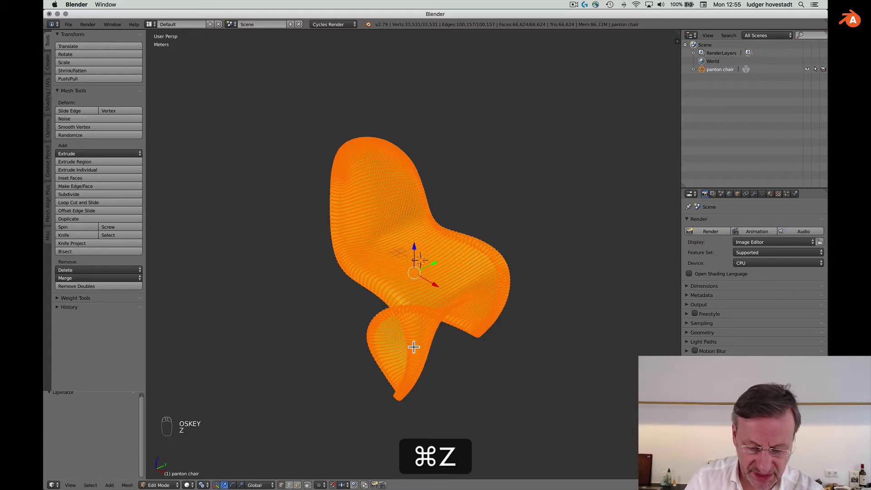
{"action": "left_click", "coordinate": [88, 287]}
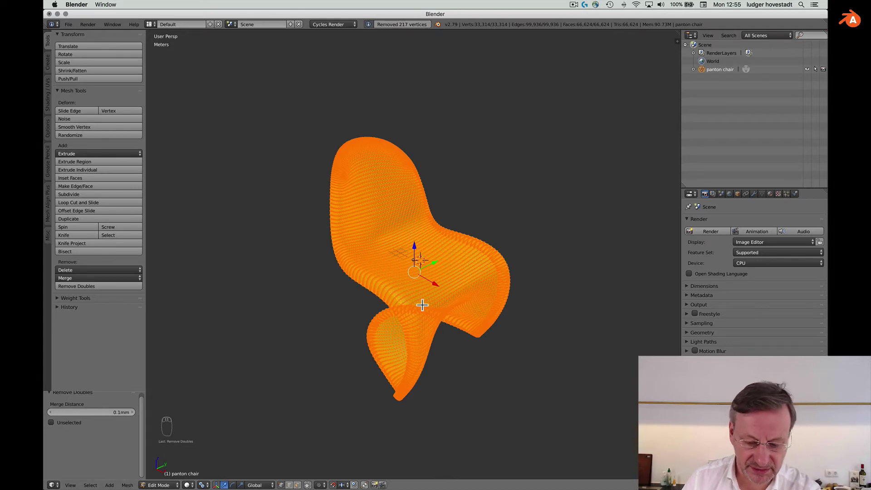
{"action": "middle_click_drag", "start_coordinate": [422, 305], "coordinate": [421, 305]}
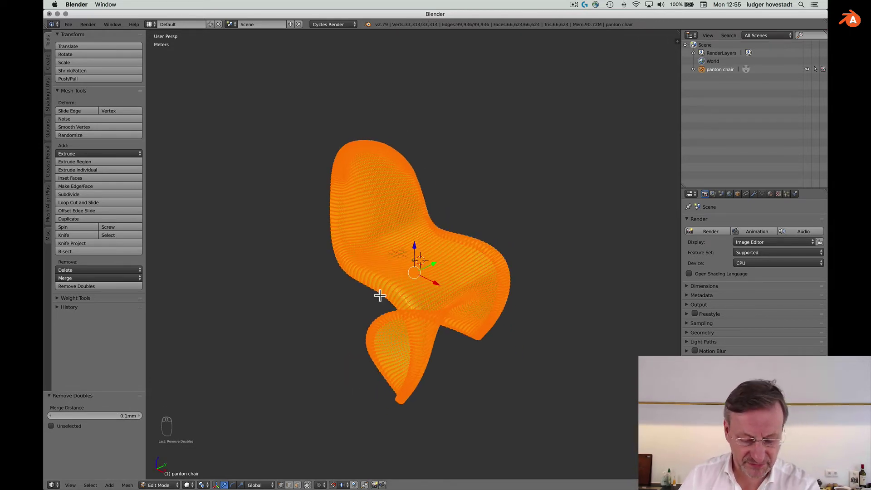
{"action": "key", "text": "s"}
{"action": "key", "text": "Return"}
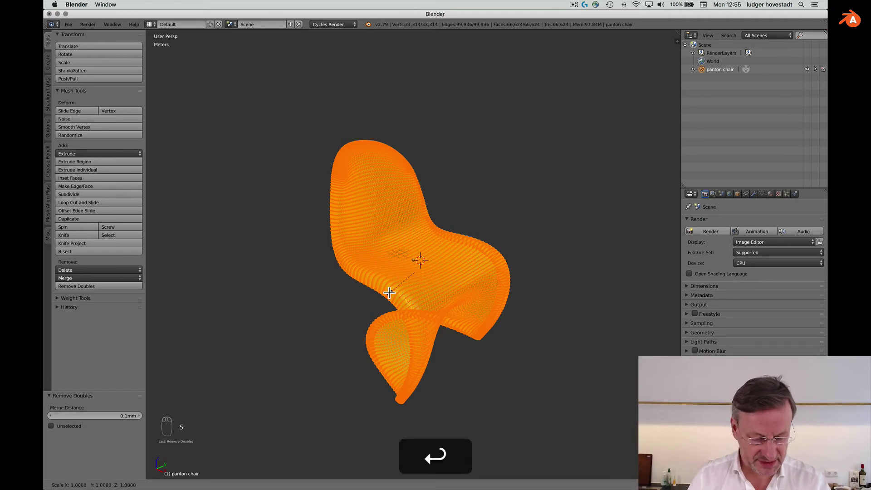
Step: Scale the chair mesh uniformly by 82 / 32.6732 (0.025) on X, Y and Z
{"action": "mouse_move", "coordinate": [81, 413]}
{"action": "left_mouse_down"}
{"action": "mouse_move", "coordinate": [80, 431]}
{"action": "mouse_move", "coordinate": [80, 414]}
{"action": "left_mouse_up"}
{"action": "type", "text": ".82 /"}
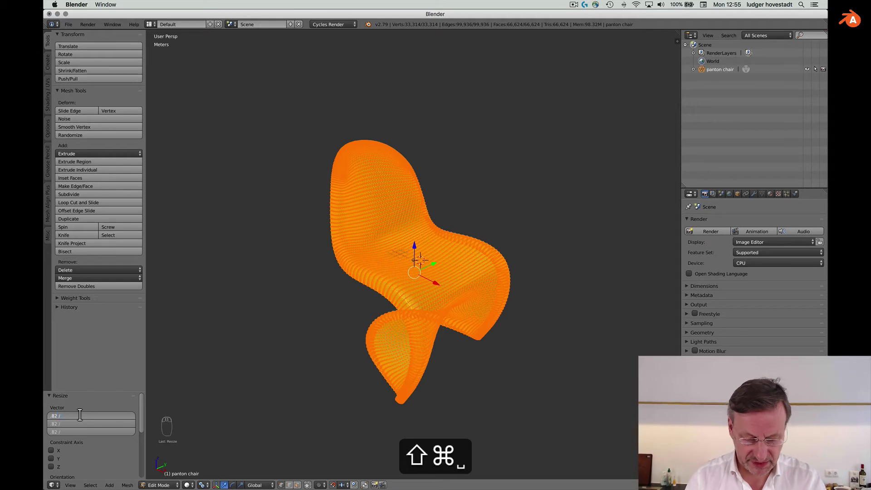
{"action": "key", "text": "super+v"}
{"action": "key", "text": "Return"}
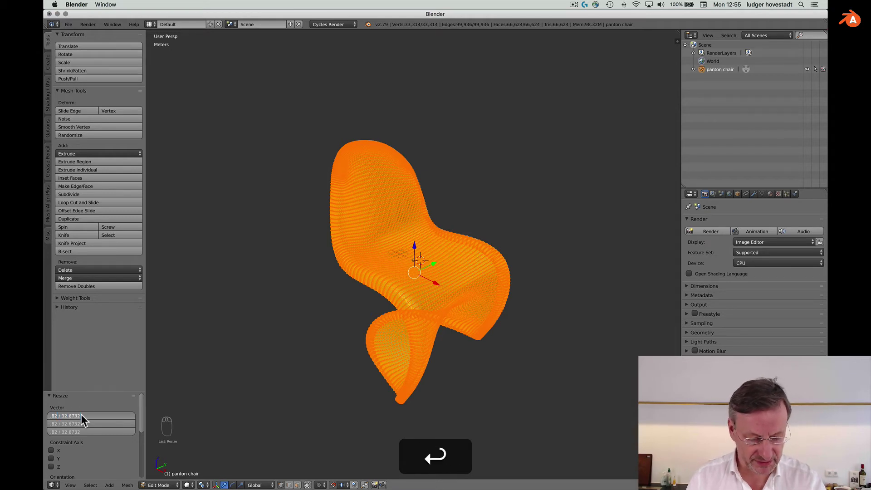
{"action": "scroll", "coordinate": [370, 266], "scroll_direction": "up", "scroll_amount": 2}
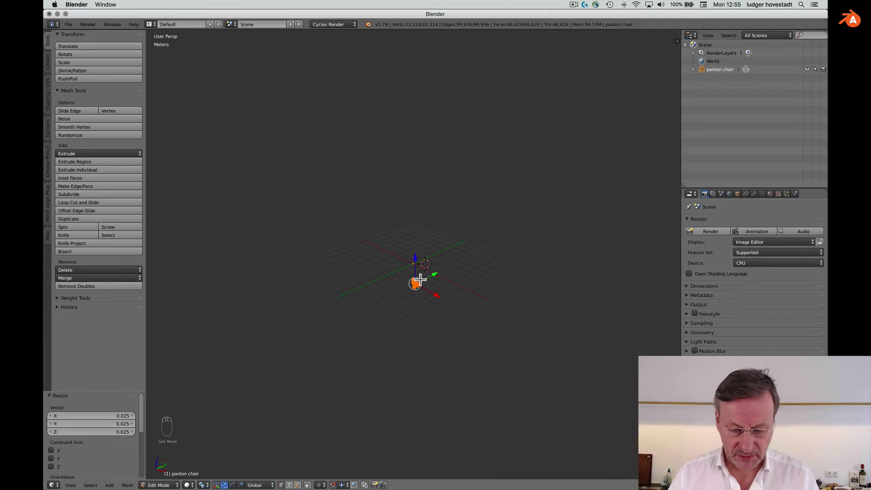
{"action": "scroll", "coordinate": [424, 275], "scroll_direction": "up", "scroll_amount": 1}
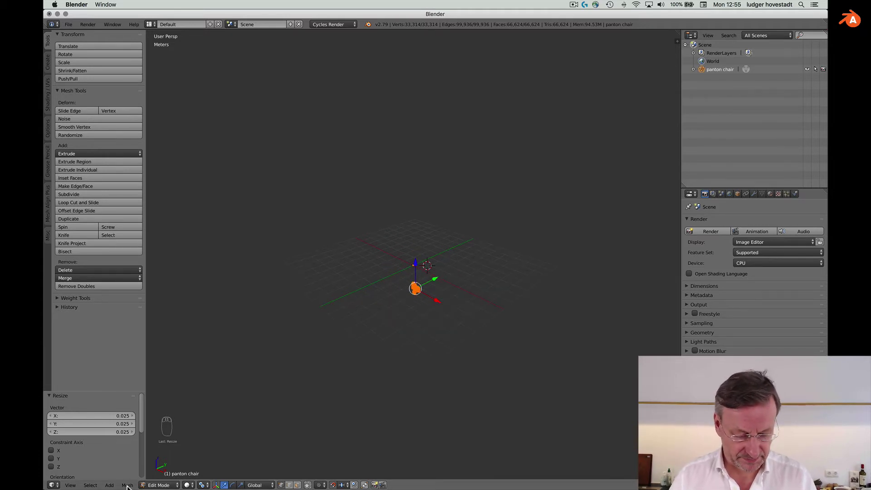
Step: Frame the shrunken chair with View Selected and zoom until its whole shape shows
{"action": "left_click", "coordinate": [70, 486]}
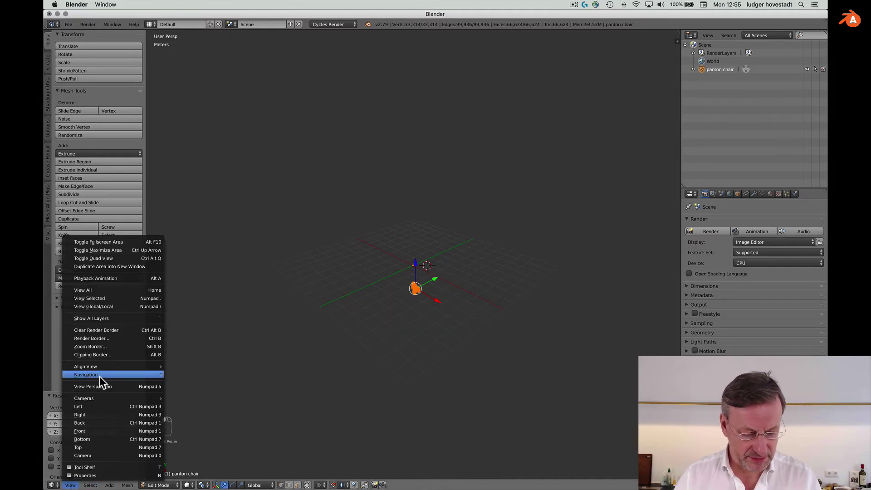
{"action": "mouse_move", "coordinate": [102, 372]}
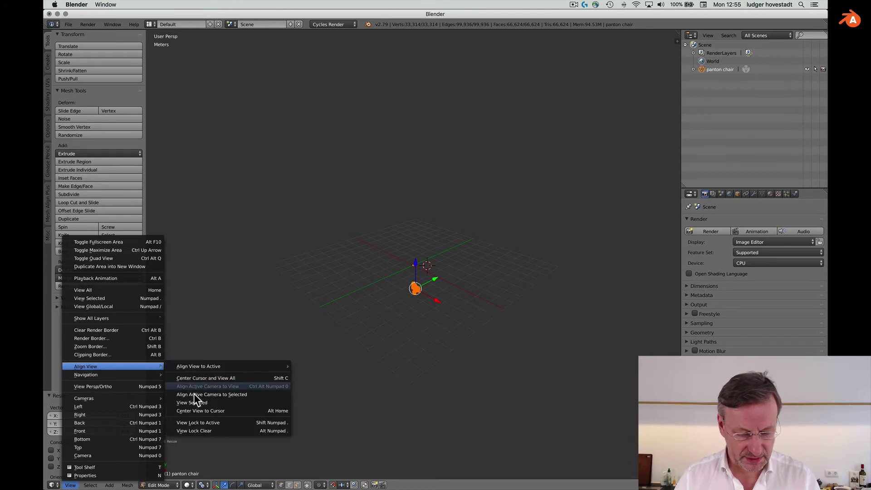
{"action": "left_click", "coordinate": [198, 400]}
{"action": "scroll", "coordinate": [417, 285], "scroll_direction": "down", "scroll_amount": 6}
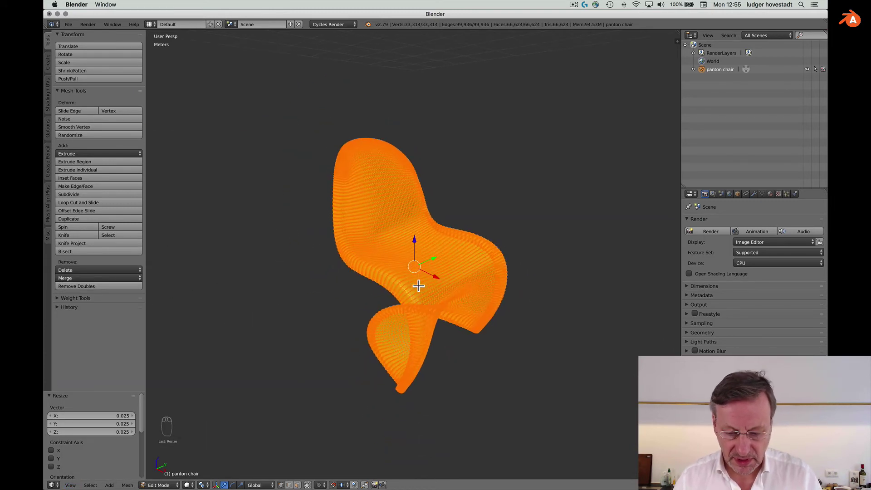
{"action": "scroll", "coordinate": [417, 288], "scroll_direction": "down", "scroll_amount": 4}
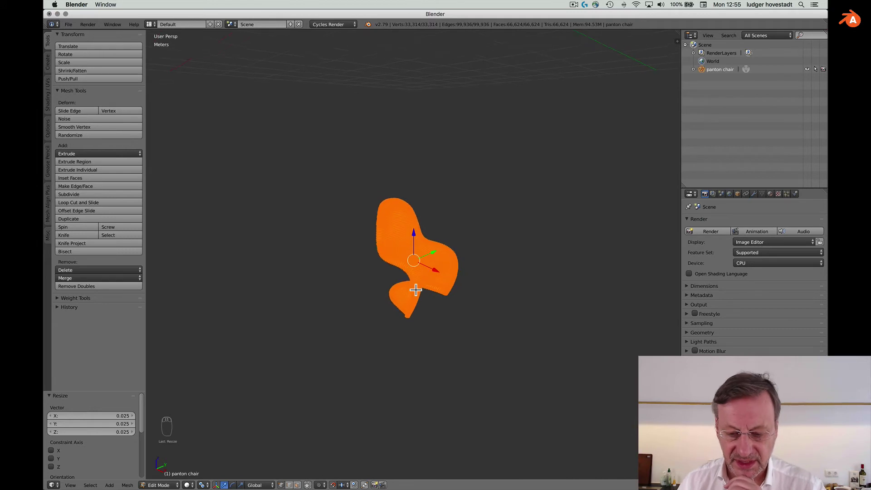
{"action": "scroll", "coordinate": [415, 289], "scroll_direction": "up", "scroll_amount": 2}
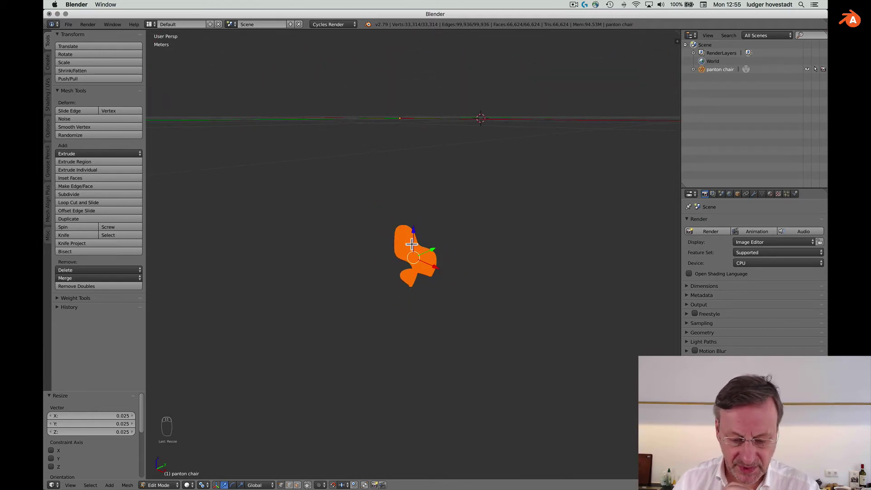
Step: Move the chair mesh 2 m up along Z and show the properties sidebar
{"action": "key", "text": "g"}
{"action": "key", "text": "z"}
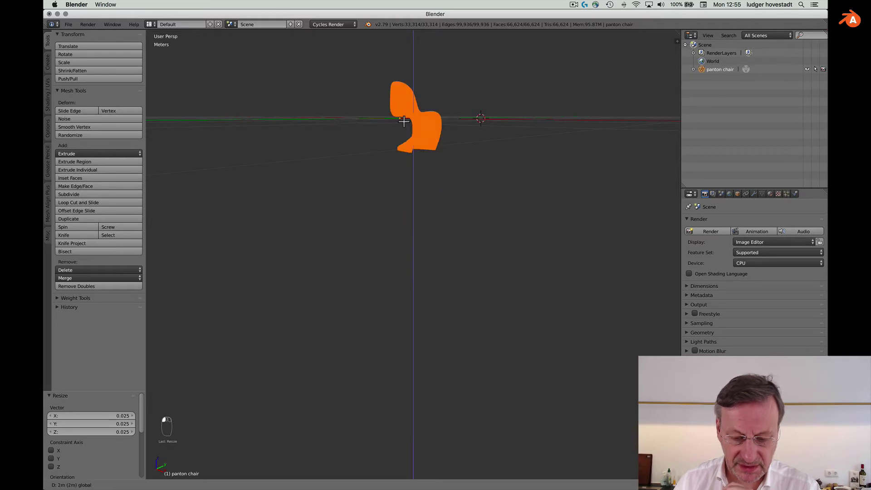
{"action": "left_click", "coordinate": [403, 122]}
{"action": "scroll", "coordinate": [375, 143], "scroll_direction": "down", "scroll_amount": 5}
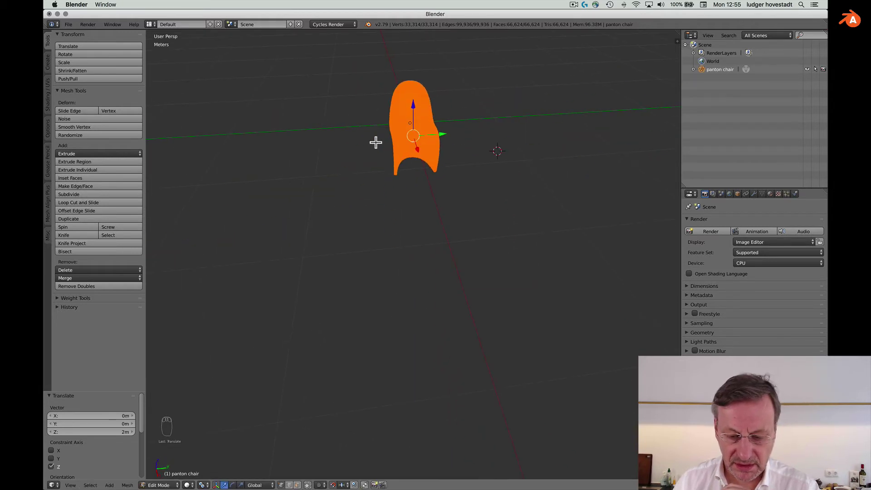
{"action": "scroll", "coordinate": [376, 142], "scroll_direction": "up", "scroll_amount": 4}
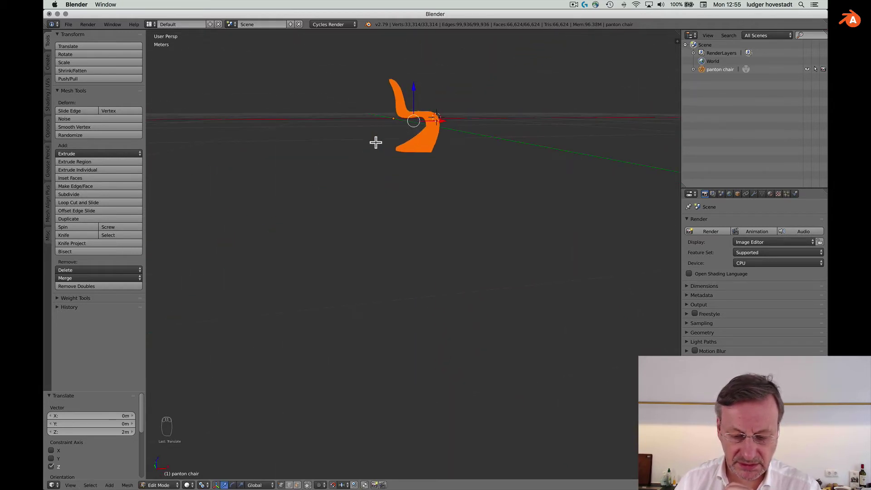
{"action": "scroll", "coordinate": [375, 142], "scroll_direction": "down", "scroll_amount": 1}
{"action": "key", "text": "n"}
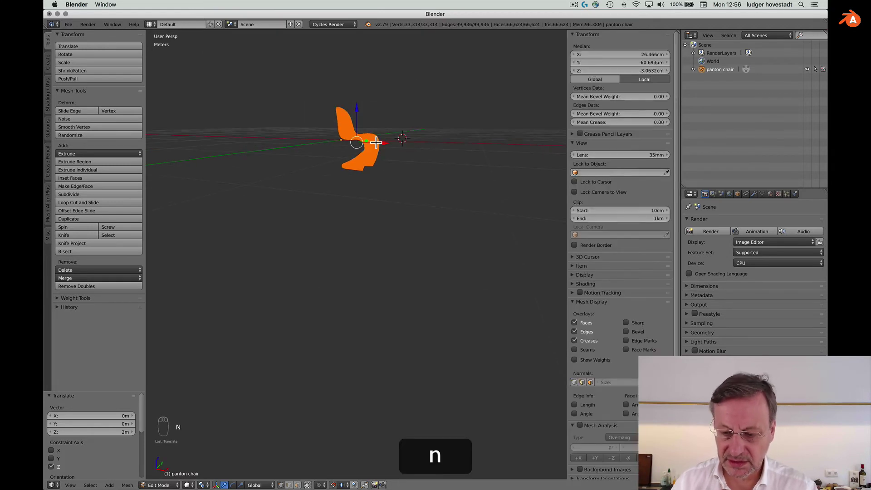
{"action": "scroll", "coordinate": [354, 164], "scroll_direction": "right", "scroll_amount": 2}
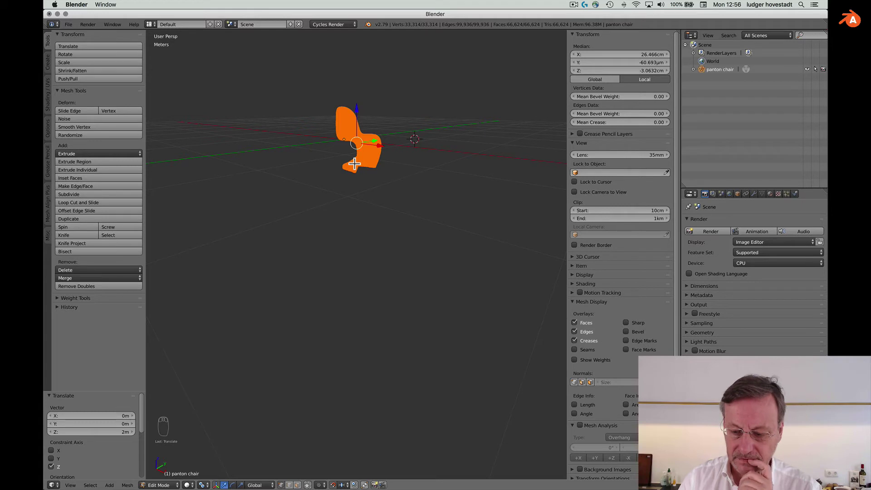
Step: Return the chair to Object Mode, check its 57.87 × 49.152 × 82 cm size, then re-enter Edit Mode
{"action": "left_click", "coordinate": [159, 485]}
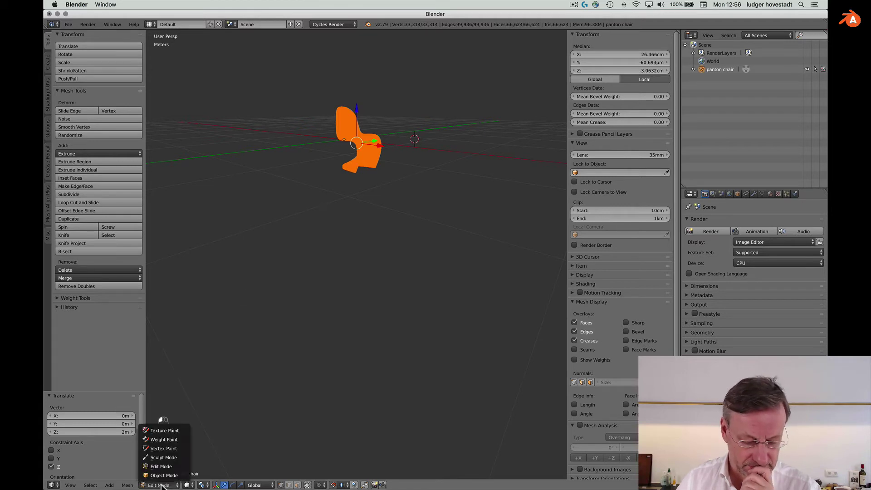
{"action": "left_click", "coordinate": [164, 475]}
{"action": "scroll", "coordinate": [380, 272], "scroll_direction": "right", "scroll_amount": 5}
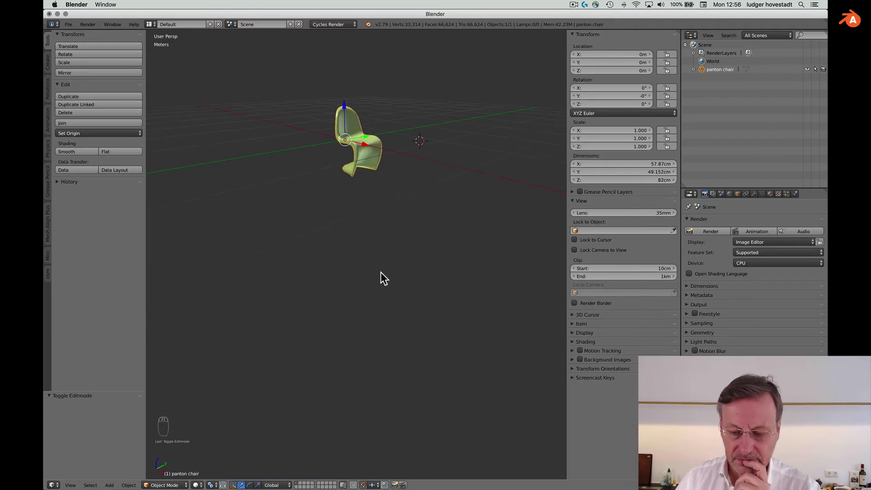
{"action": "scroll", "coordinate": [380, 272], "scroll_direction": "right", "scroll_amount": 8}
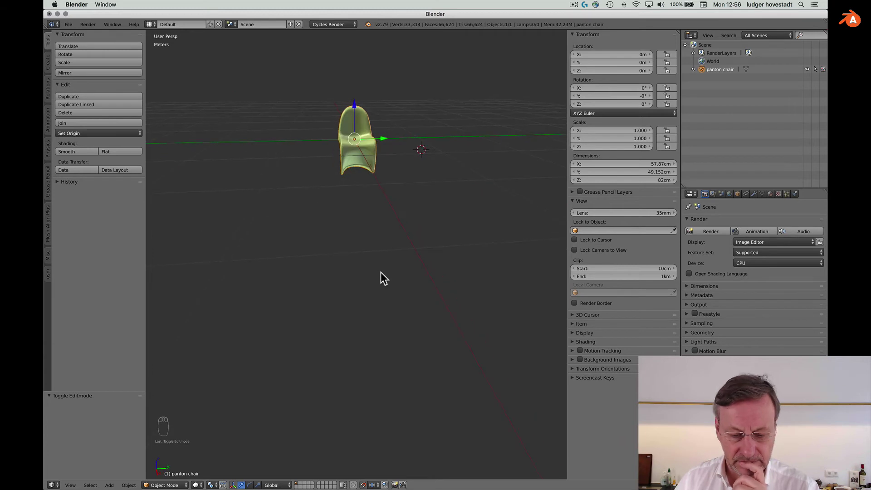
{"action": "scroll", "coordinate": [380, 272], "scroll_direction": "right", "scroll_amount": 8}
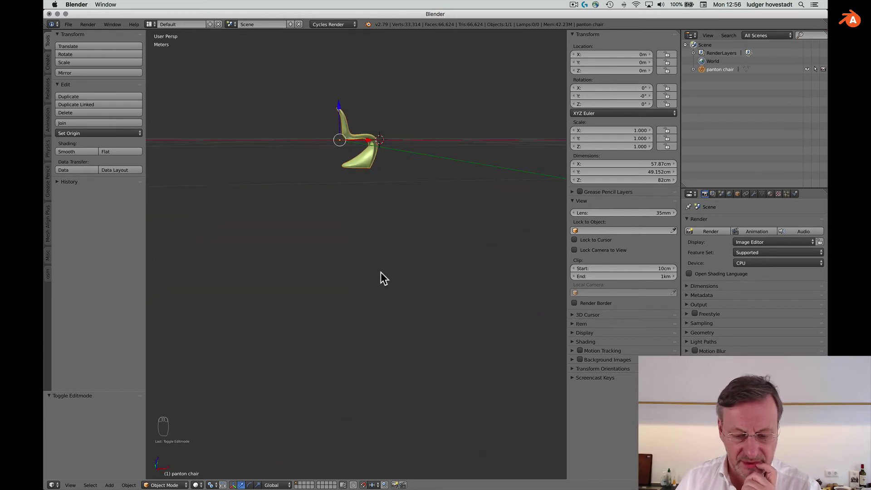
{"action": "scroll", "coordinate": [380, 277], "scroll_direction": "right", "scroll_amount": 4}
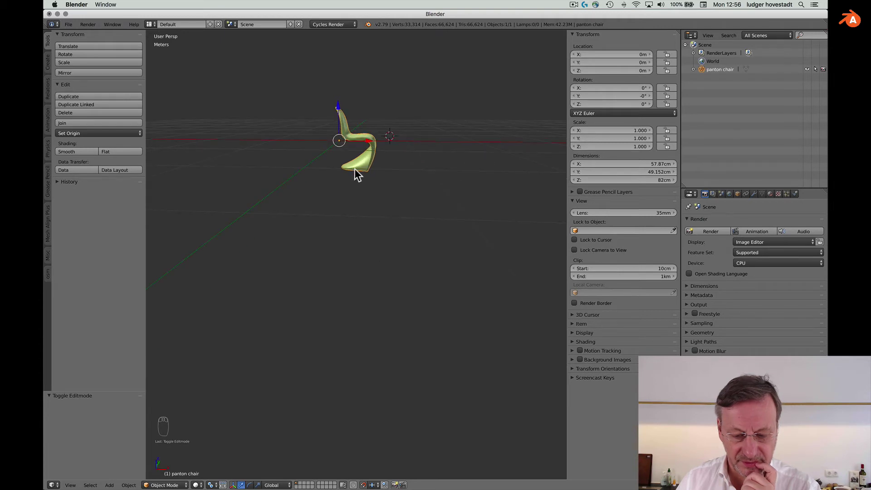
{"action": "scroll", "coordinate": [337, 132], "scroll_direction": "right", "scroll_amount": 4}
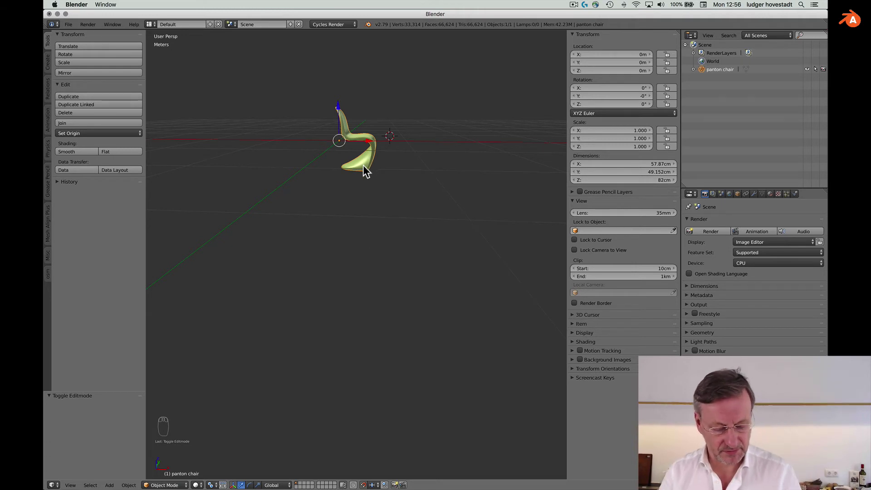
{"action": "key", "text": "Tab"}
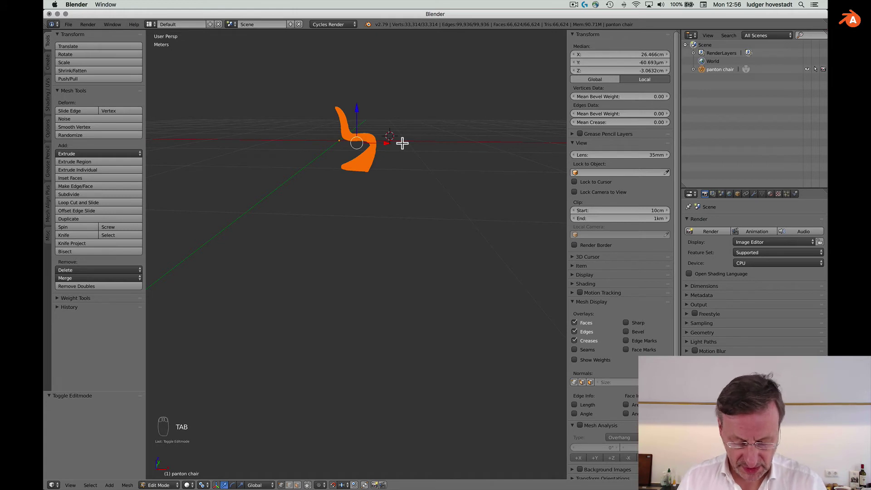
Step: Move the chair mesh 41 cm up along Z with gz41
{"action": "type", "text": "gz41"}
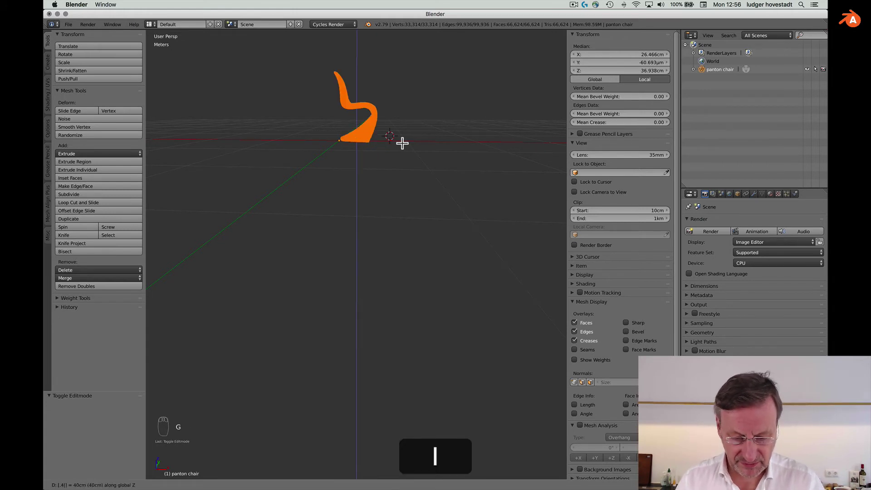
{"action": "key", "text": "Return"}
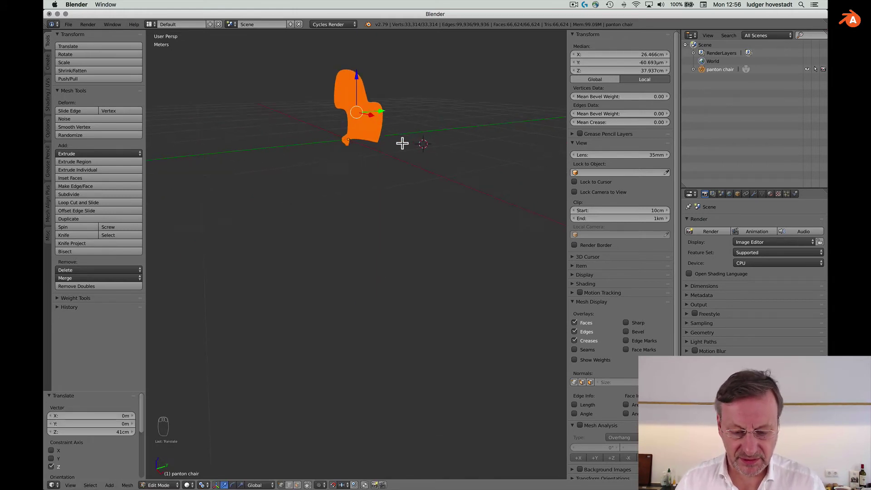
{"action": "scroll", "coordinate": [402, 143], "scroll_direction": "right", "scroll_amount": 10}
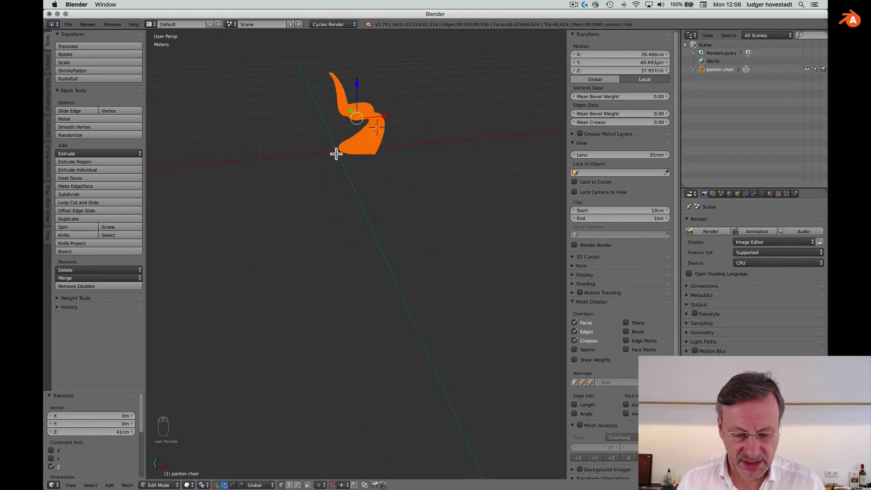
{"action": "scroll", "coordinate": [385, 158], "scroll_direction": "right", "scroll_amount": 10}
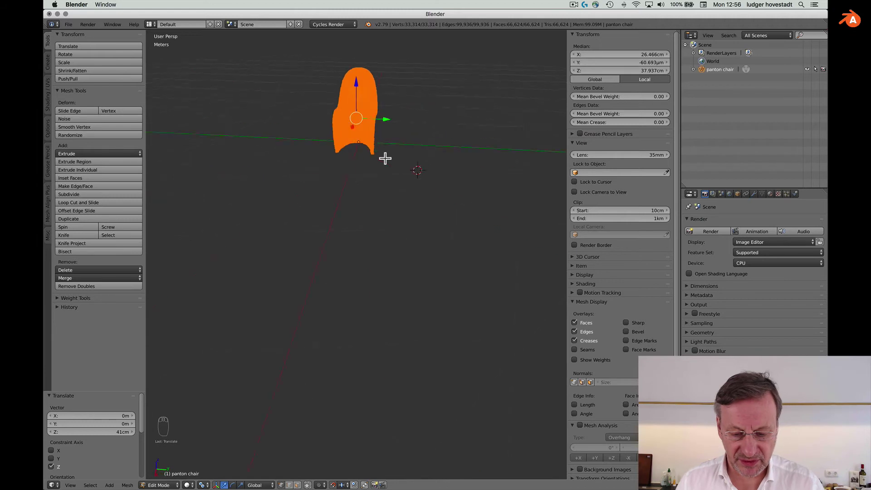
Step: Return to Object Mode and frame the chair with View Selected
{"action": "key", "text": "Tab"}
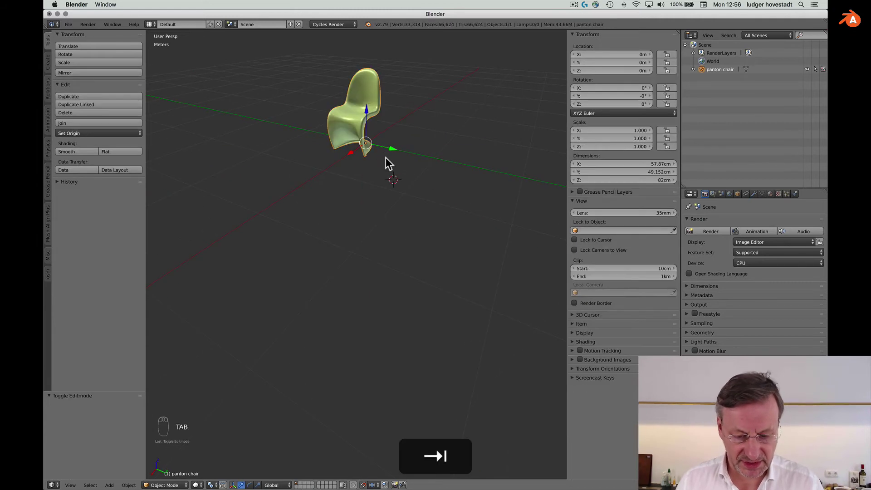
{"action": "scroll", "coordinate": [387, 161], "scroll_direction": "right", "scroll_amount": 5}
{"action": "scroll", "coordinate": [385, 158], "scroll_direction": "up", "scroll_amount": 5, "text": "shift"}
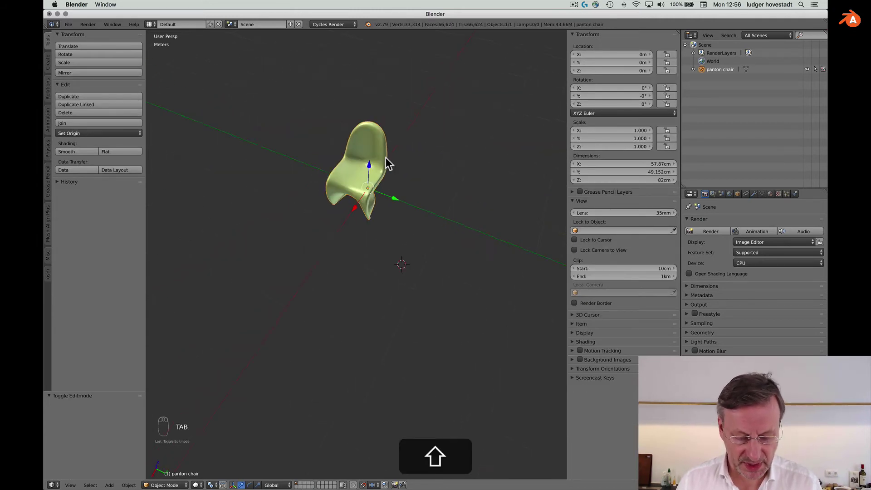
{"action": "scroll", "coordinate": [385, 158], "scroll_direction": "up", "scroll_amount": 3, "text": "shift"}
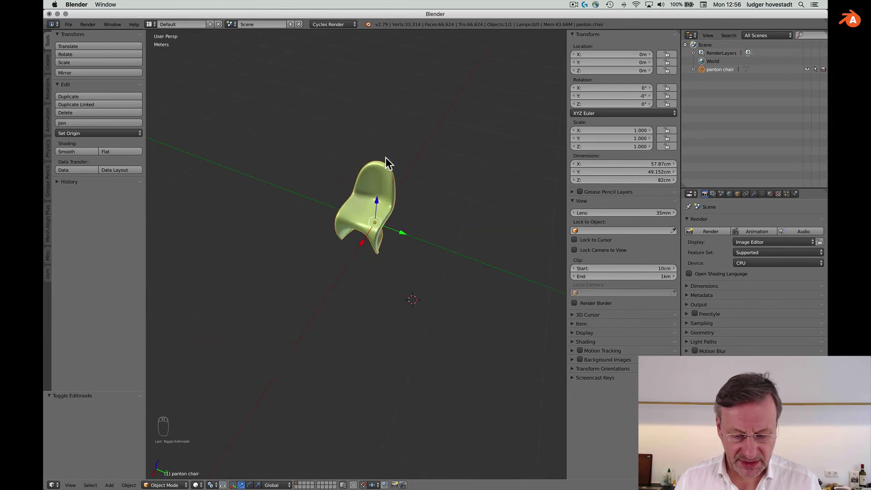
{"action": "left_click", "coordinate": [71, 485]}
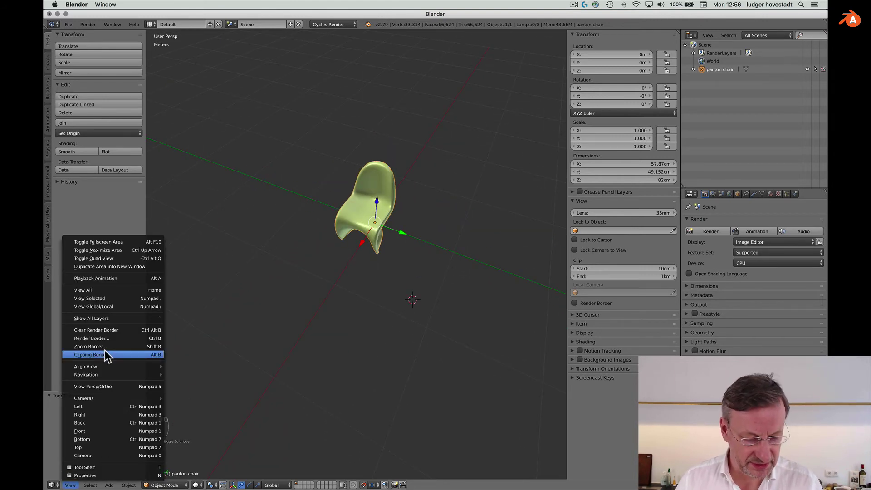
{"action": "mouse_move", "coordinate": [109, 366]}
{"action": "left_click", "coordinate": [200, 402]}
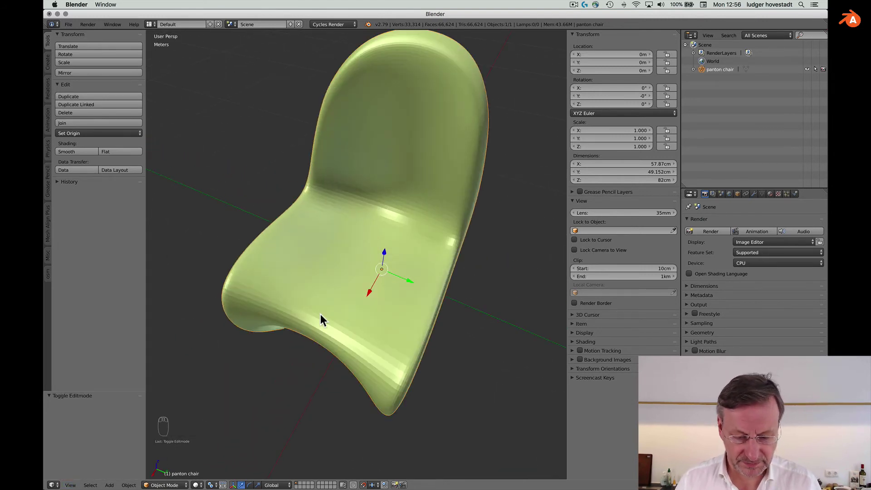
{"action": "scroll", "coordinate": [336, 308], "scroll_direction": "down", "scroll_amount": 5}
{"action": "scroll", "coordinate": [336, 308], "scroll_direction": "right", "scroll_amount": 5}
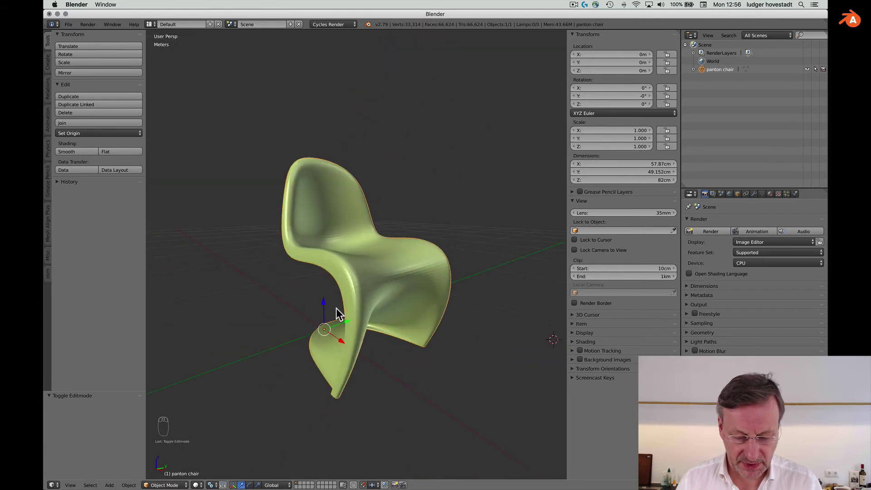
{"action": "scroll", "coordinate": [336, 308], "scroll_direction": "down", "scroll_amount": 3}
{"action": "scroll", "coordinate": [336, 309], "scroll_direction": "left", "scroll_amount": 5}
{"action": "scroll", "coordinate": [336, 309], "scroll_direction": "left", "scroll_amount": 4}
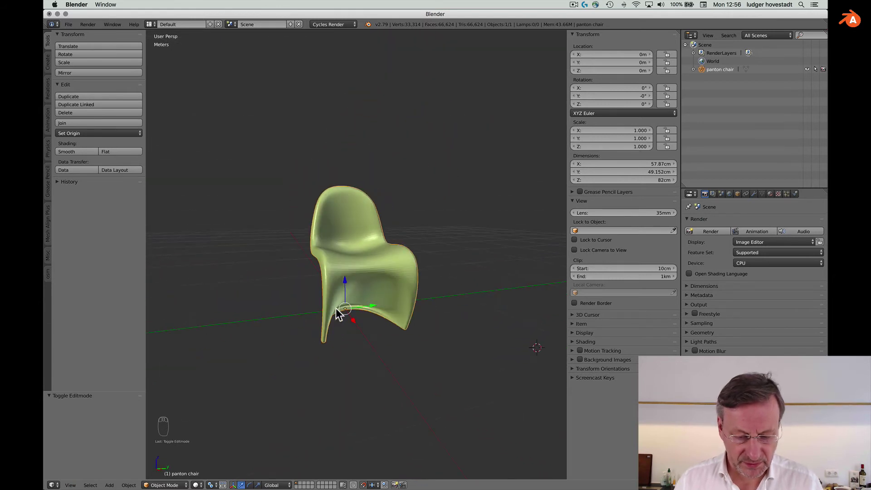
Step: Apply Smooth shading to the chair
{"action": "left_click", "coordinate": [78, 152]}
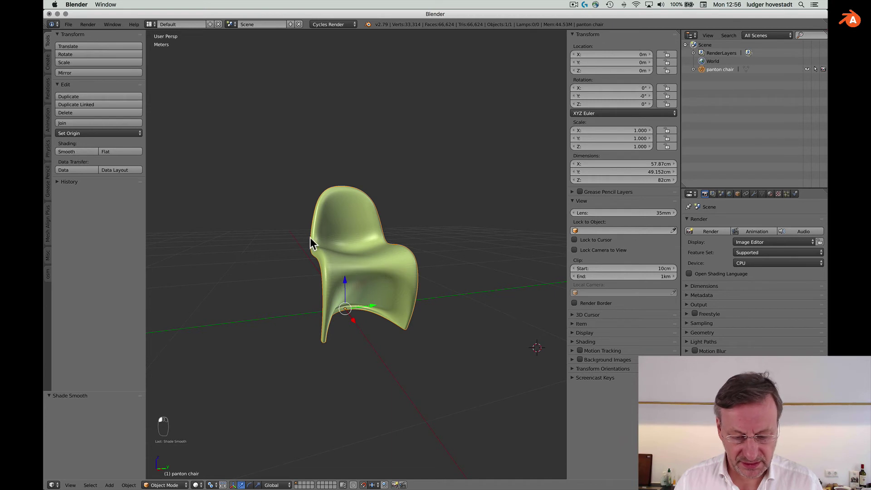
{"action": "scroll", "coordinate": [309, 238], "scroll_direction": "down", "scroll_amount": 3}
{"action": "scroll", "coordinate": [310, 237], "scroll_direction": "right", "scroll_amount": 4}
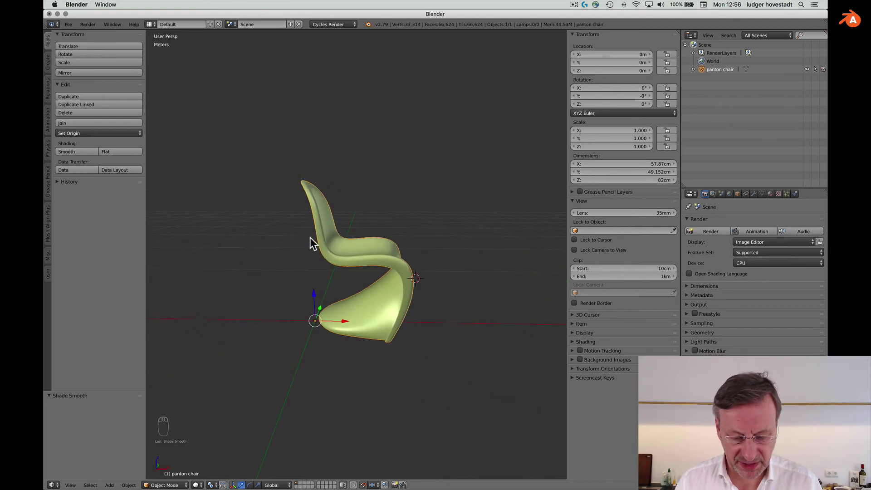
{"action": "scroll", "coordinate": [309, 237], "scroll_direction": "left", "scroll_amount": 4}
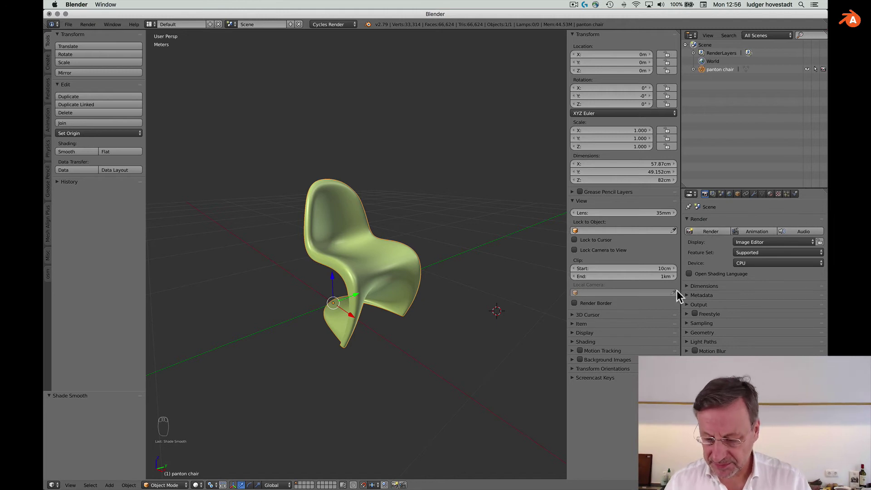
Step: Unlink the chair's wire material and create a new material
{"action": "left_click", "coordinate": [769, 193]}
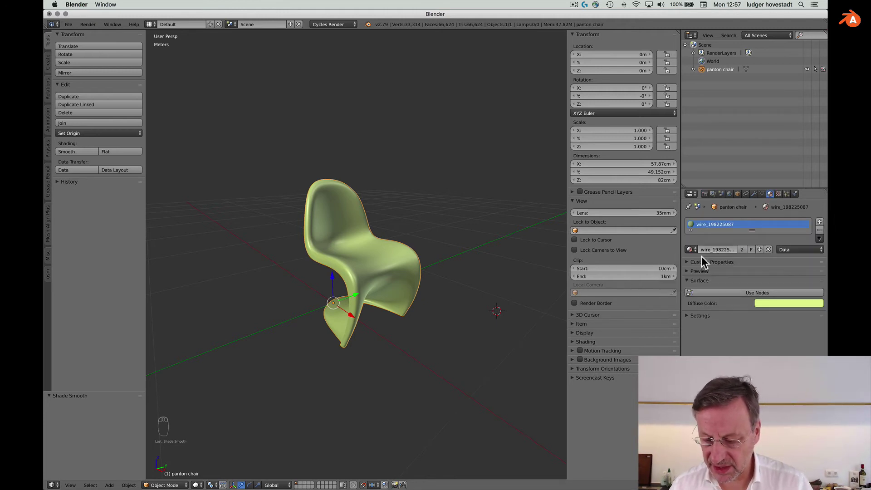
{"action": "left_click", "coordinate": [691, 249]}
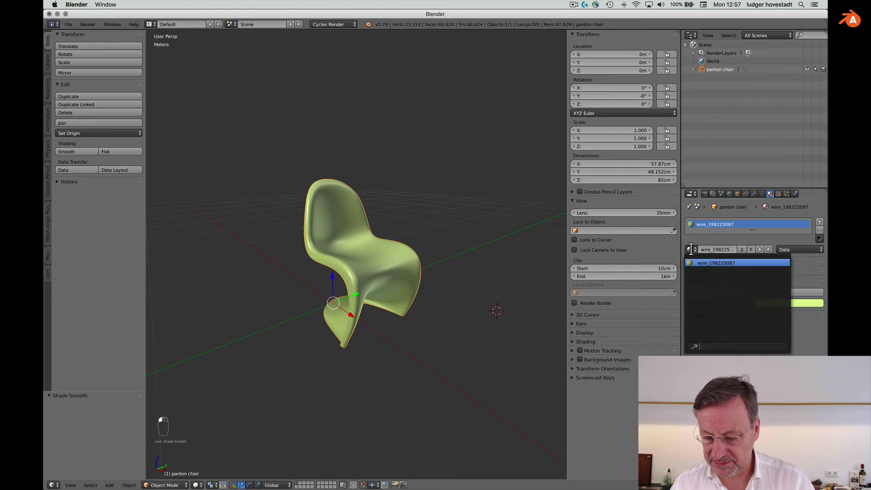
{"action": "left_click", "coordinate": [760, 249]}
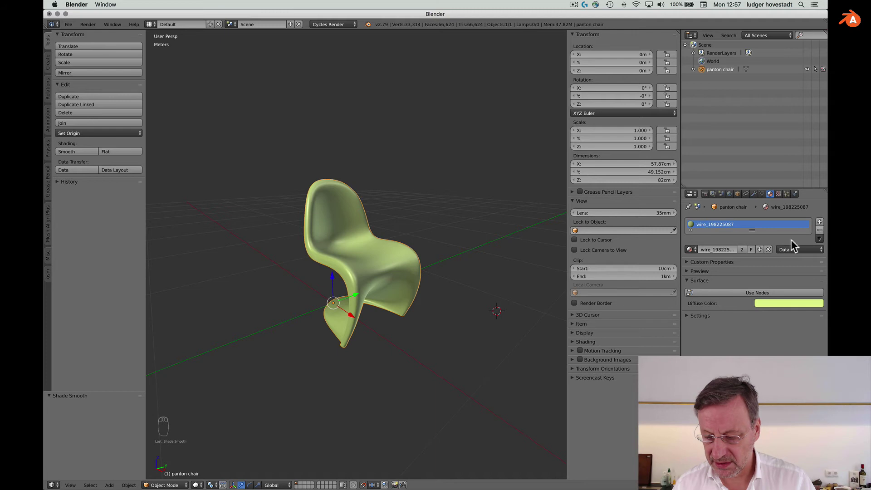
{"action": "left_click", "coordinate": [768, 249]}
{"action": "left_click", "coordinate": [691, 249]}
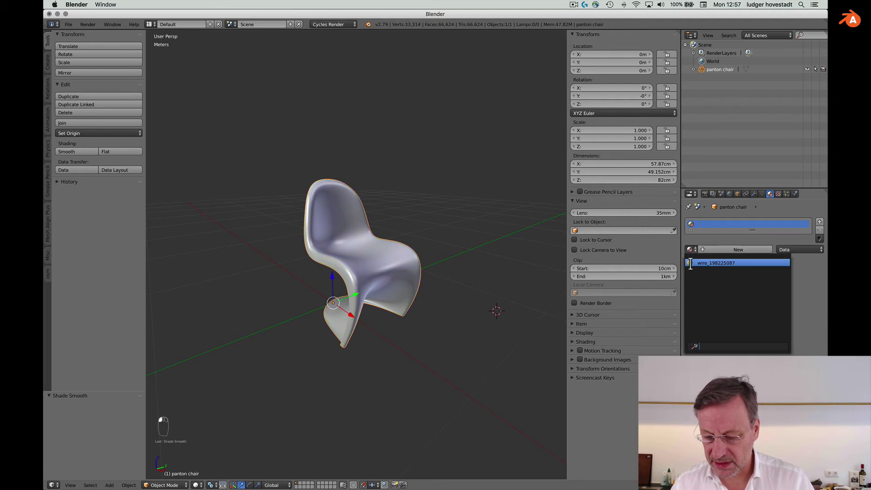
{"action": "left_click", "coordinate": [734, 249]}
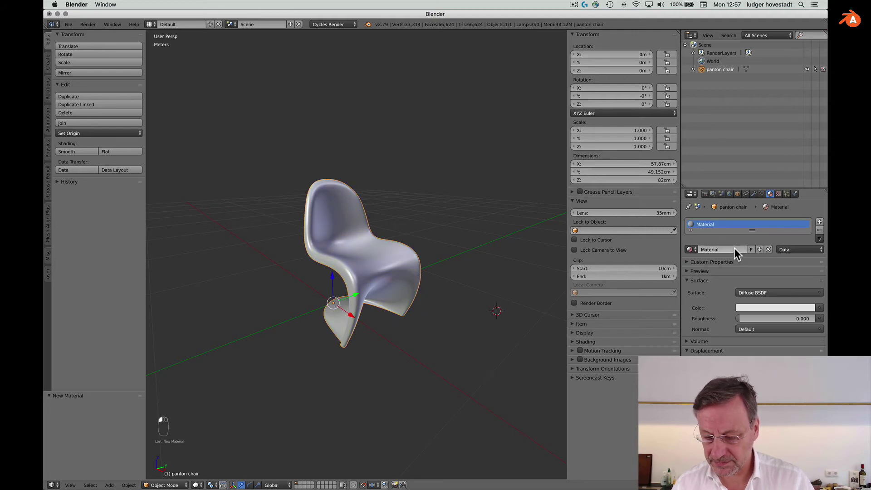
Step: Make it a Principled BSDF with an orange base colour, named 'orange plastic'
{"action": "left_click", "coordinate": [754, 293]}
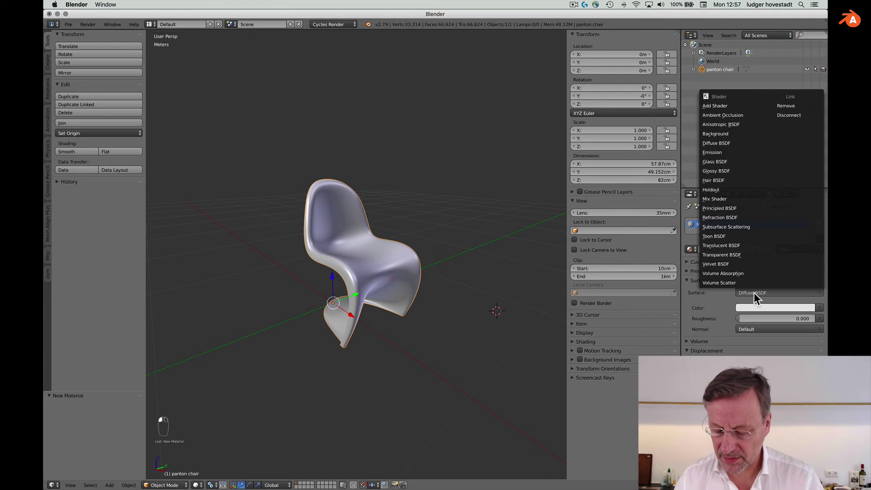
{"action": "left_click", "coordinate": [728, 207]}
{"action": "left_click", "coordinate": [756, 319]}
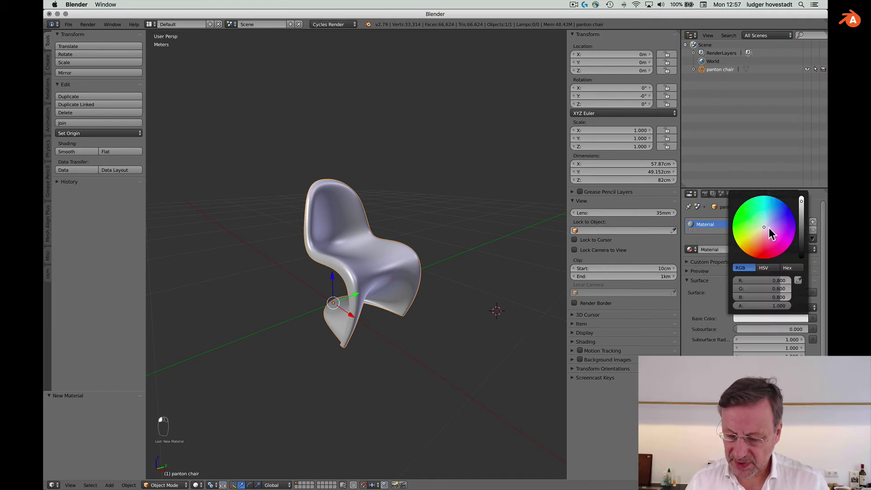
{"action": "left_click_drag", "start_coordinate": [768, 230], "coordinate": [750, 255]}
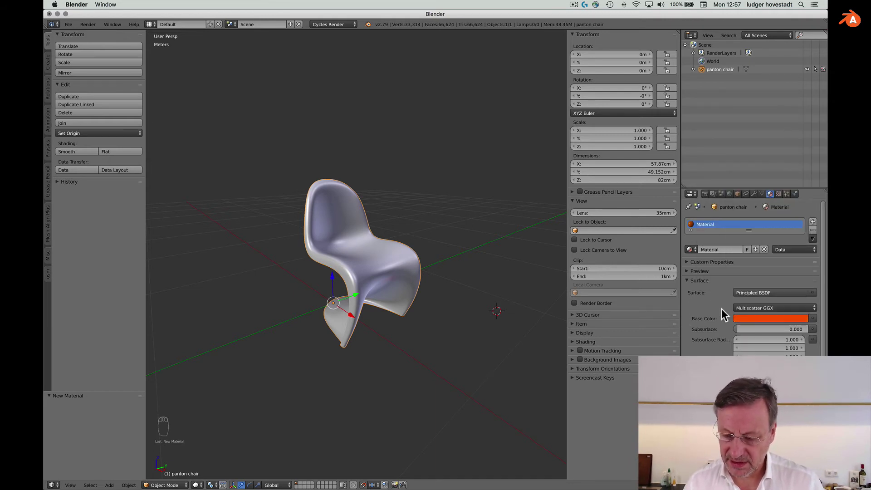
{"action": "double_click", "coordinate": [711, 251]}
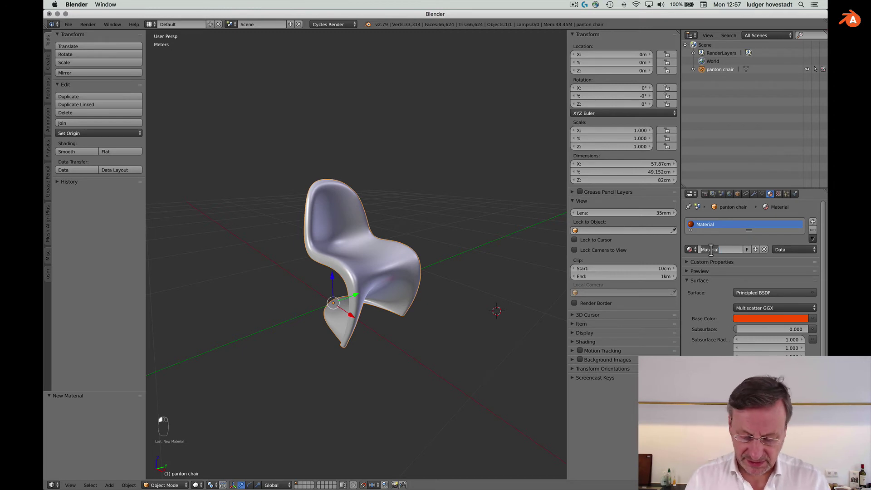
{"action": "type", "text": "orange plastic"}
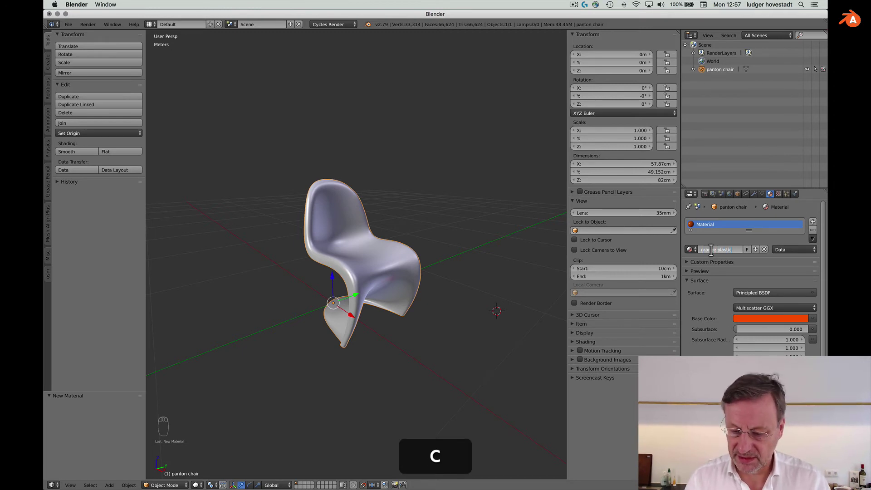
{"action": "key", "text": "Return"}
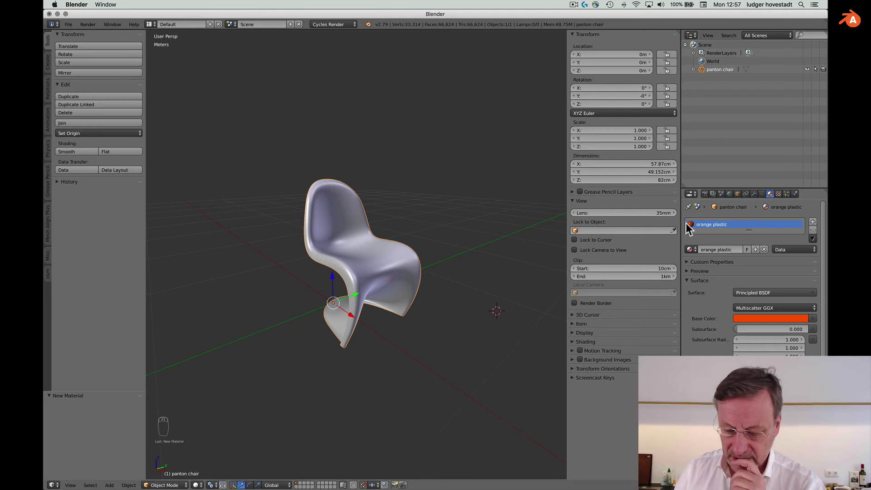
Step: Preview the orange chair in material shading and bring up the Add menu
{"action": "left_click", "coordinate": [196, 485]}
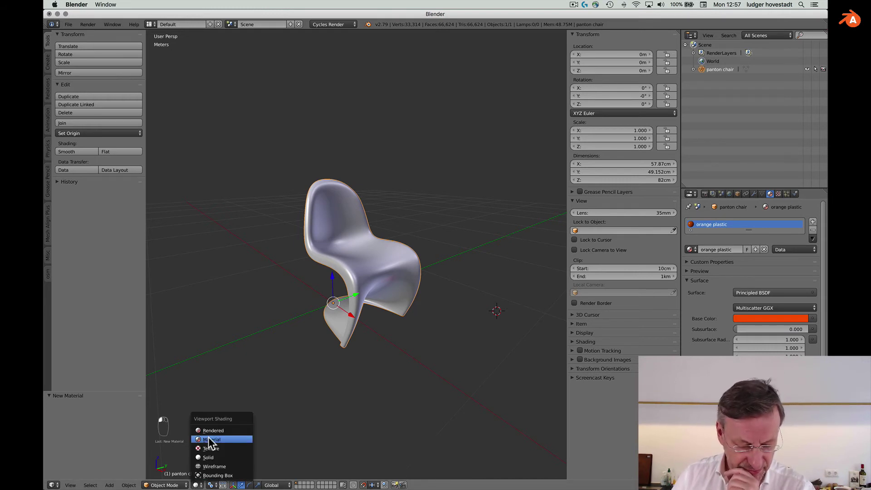
{"action": "left_click", "coordinate": [208, 438]}
{"action": "scroll", "coordinate": [383, 335], "scroll_direction": "down", "scroll_amount": 3}
{"action": "scroll", "coordinate": [384, 334], "scroll_direction": "down", "scroll_amount": 2}
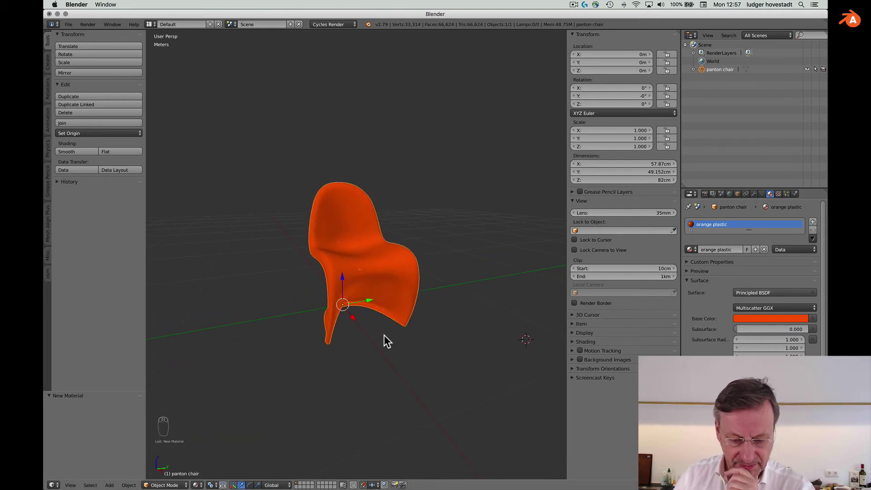
{"action": "scroll", "coordinate": [384, 335], "scroll_direction": "right", "scroll_amount": 5, "text": "shift"}
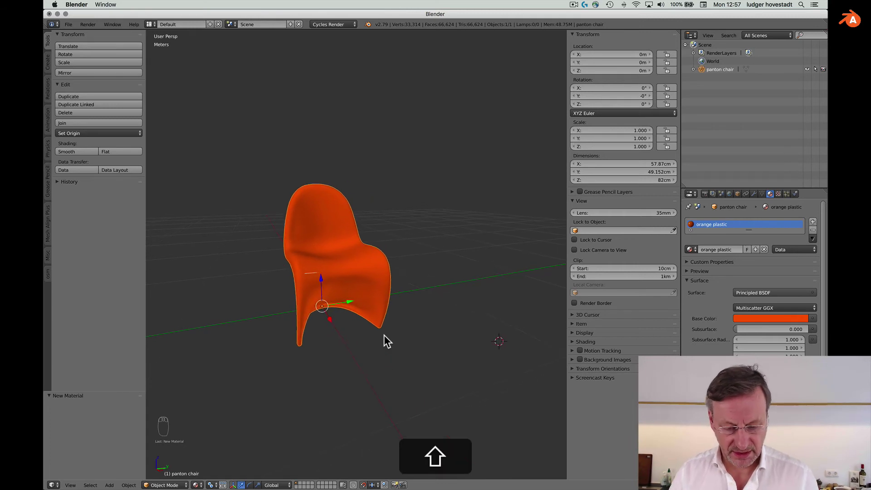
{"action": "scroll", "coordinate": [384, 335], "scroll_direction": "right", "scroll_amount": 1, "text": "shift"}
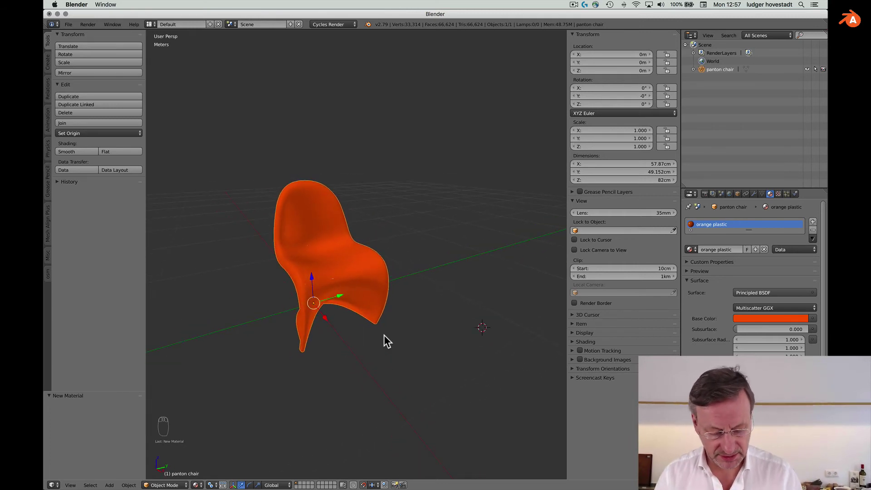
{"action": "key", "text": "shift+a"}
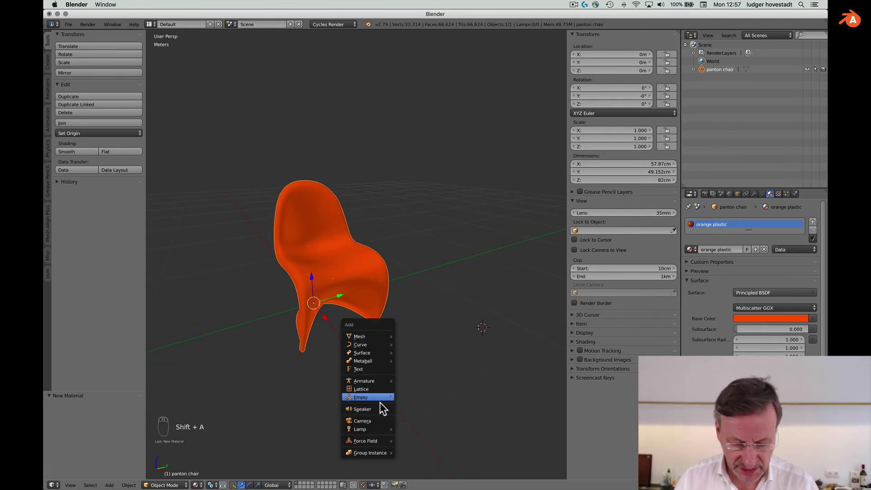
Step: Add a Sun lamp and rotate it 10° on Y and Z
{"action": "mouse_move", "coordinate": [383, 428]}
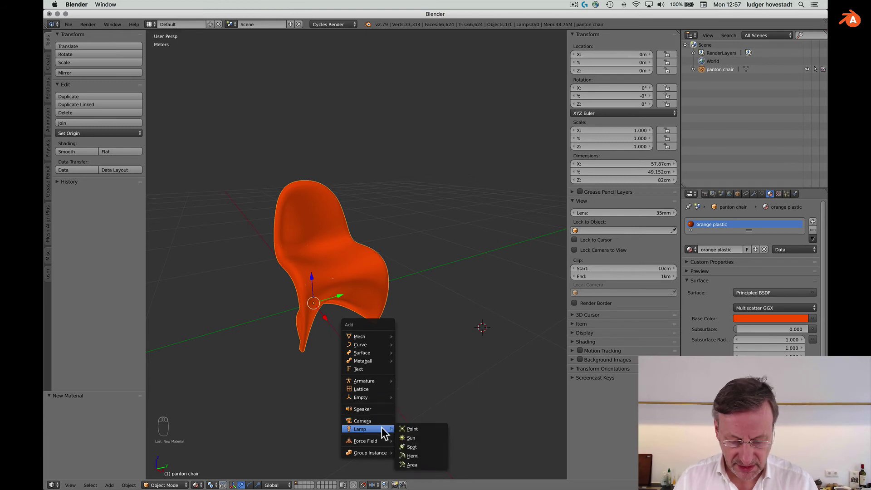
{"action": "left_click", "coordinate": [411, 434]}
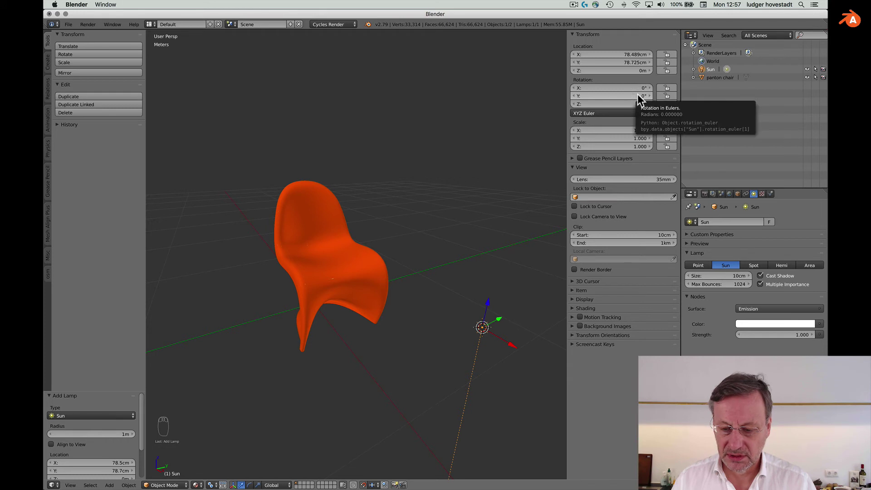
{"action": "left_click_drag", "start_coordinate": [637, 94], "coordinate": [637, 104]}
{"action": "type", "text": "10"}
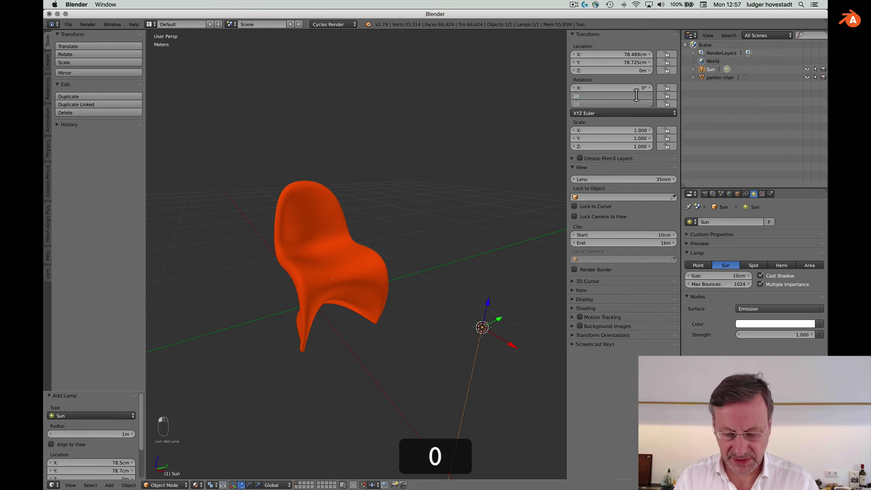
{"action": "key", "text": "Return"}
Step: Set the sun lamp's size to 50 cm and strength to 3.000
{"action": "left_click", "coordinate": [732, 275]}
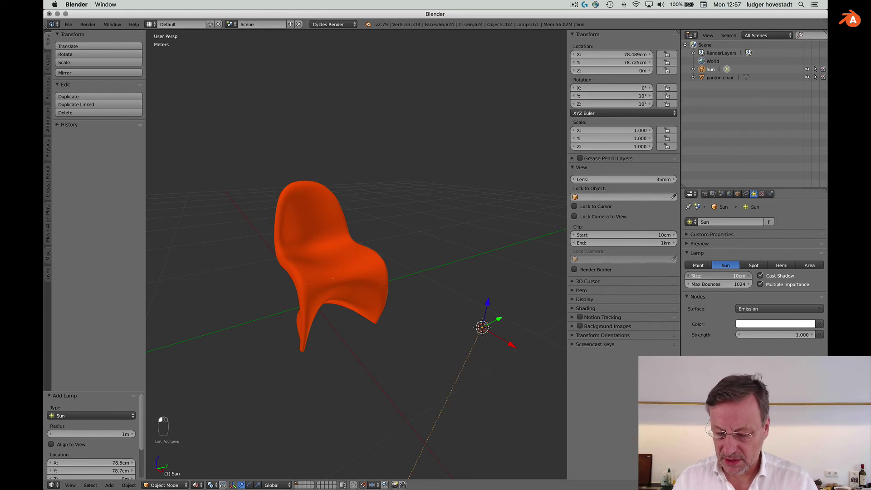
{"action": "type", "text": ".5"}
{"action": "key", "text": "Return"}
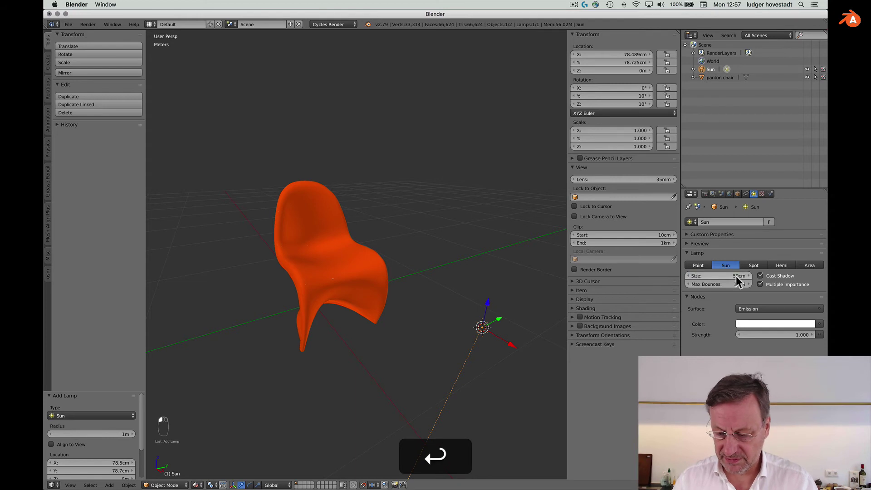
{"action": "left_click", "coordinate": [796, 334]}
{"action": "type", "text": "3"}
{"action": "key", "text": "Return"}
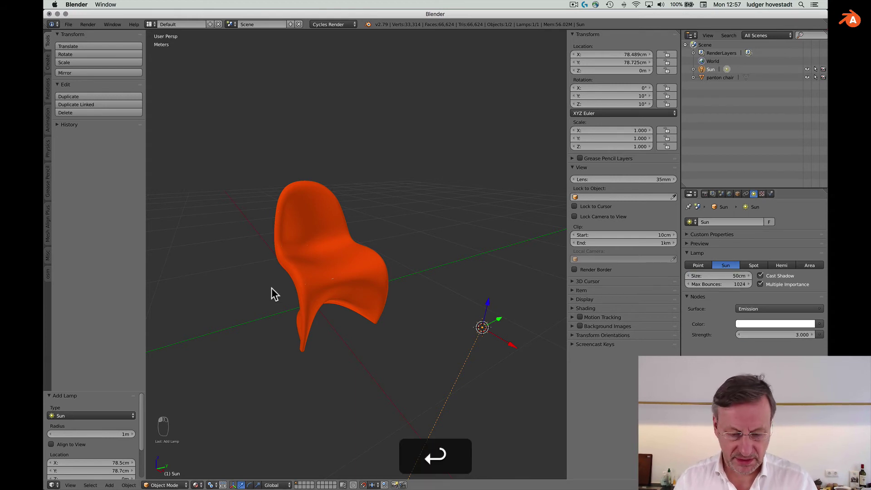
{"action": "left_click", "coordinate": [196, 485]}
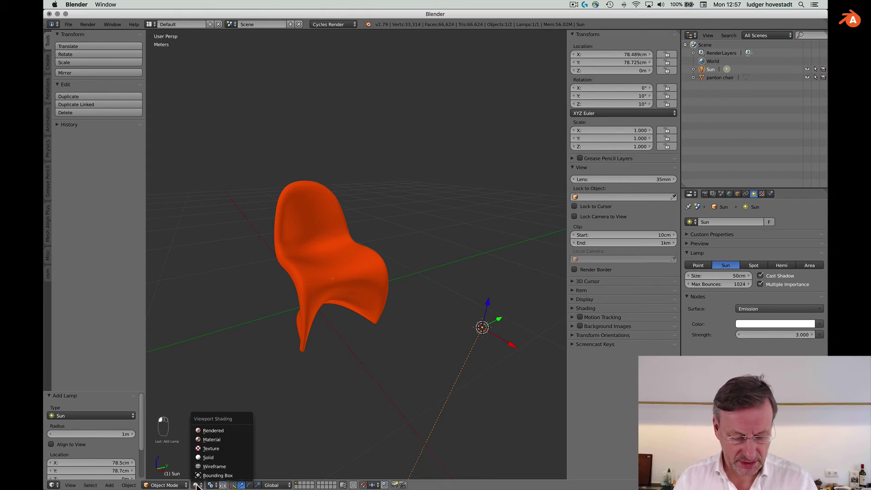
{"action": "left_click", "coordinate": [203, 432]}
{"action": "scroll", "coordinate": [332, 358], "scroll_direction": "up", "scroll_amount": 2}
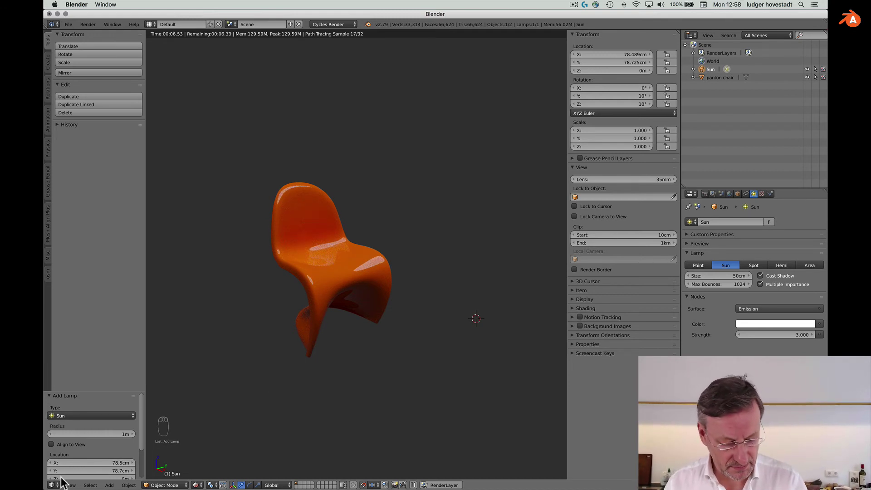
{"action": "left_click", "coordinate": [197, 484]}
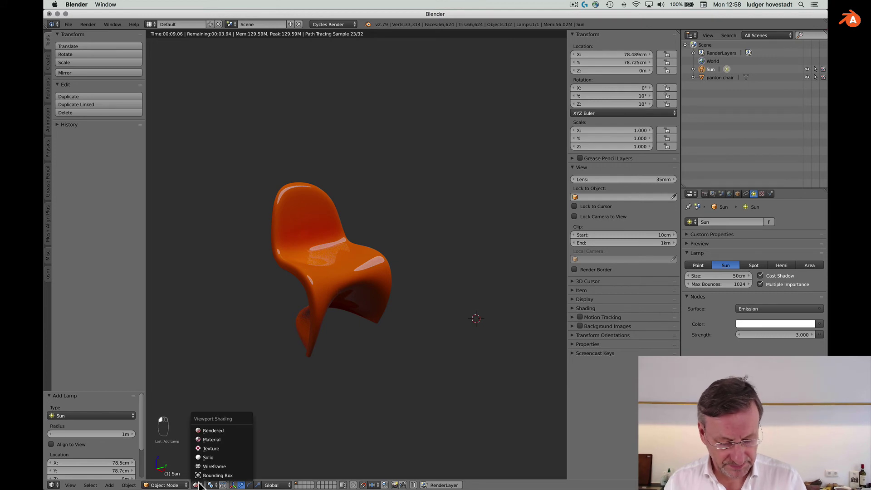
{"action": "left_click", "coordinate": [221, 440]}
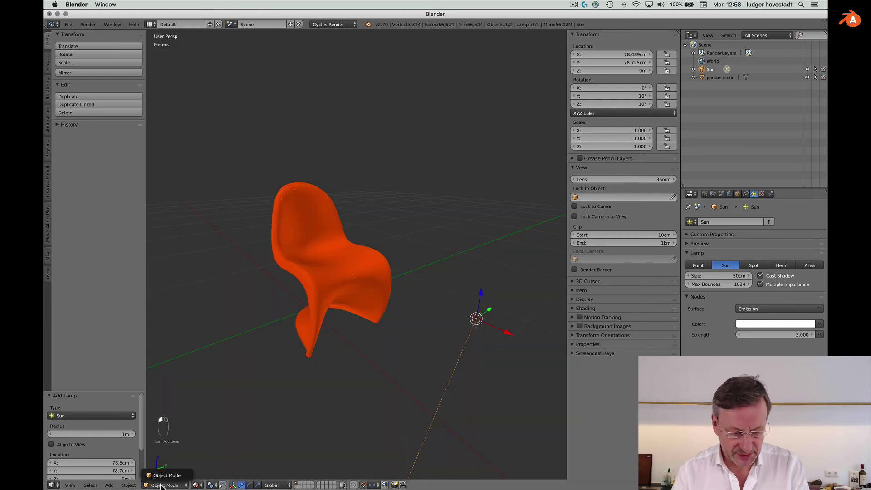
{"action": "left_click", "coordinate": [322, 291], "text": "super"}
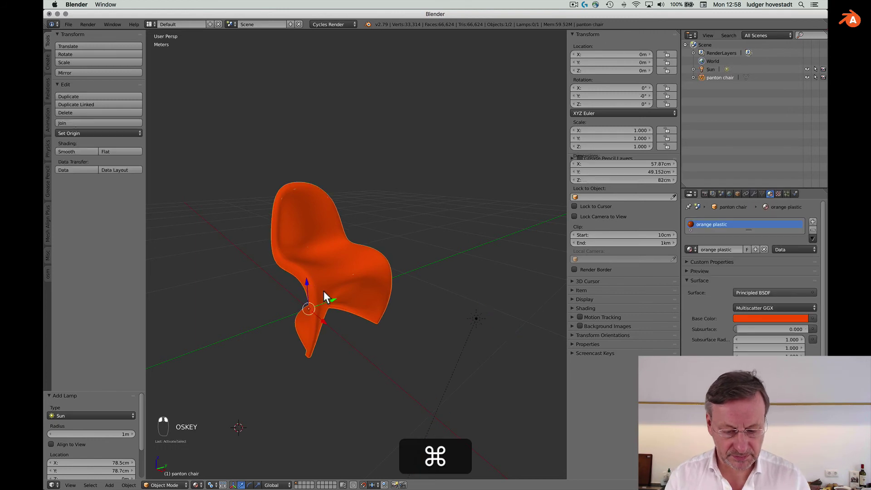
{"action": "left_click", "coordinate": [171, 485]}
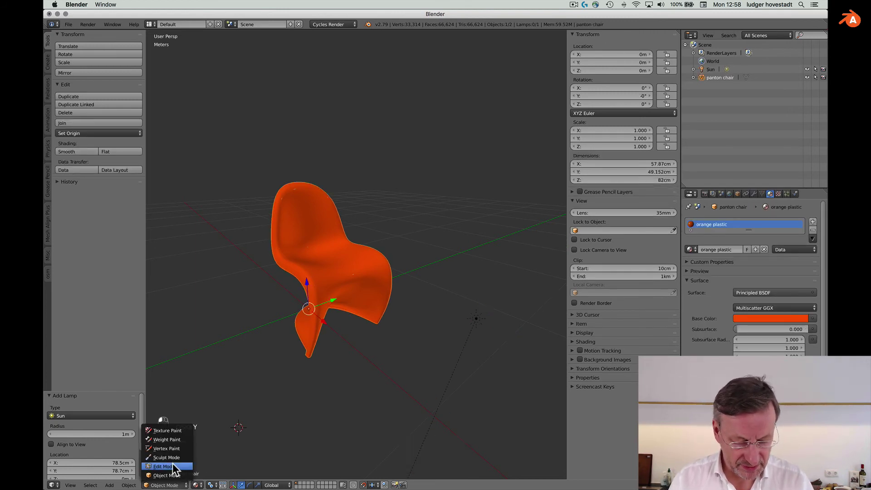
{"action": "left_click", "coordinate": [163, 466]}
{"action": "scroll", "coordinate": [362, 320], "scroll_direction": "left", "scroll_amount": 5}
{"action": "scroll", "coordinate": [363, 321], "scroll_direction": "left", "scroll_amount": 3}
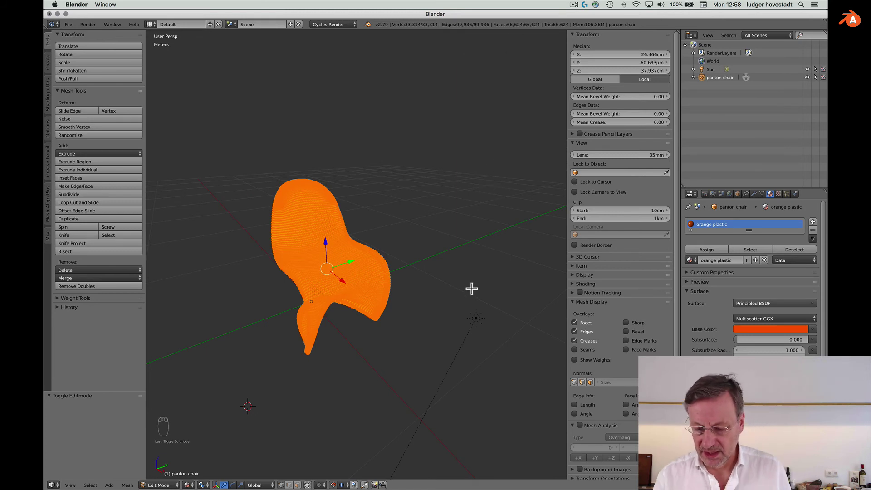
{"action": "scroll", "coordinate": [411, 264], "scroll_direction": "up", "scroll_amount": 2}
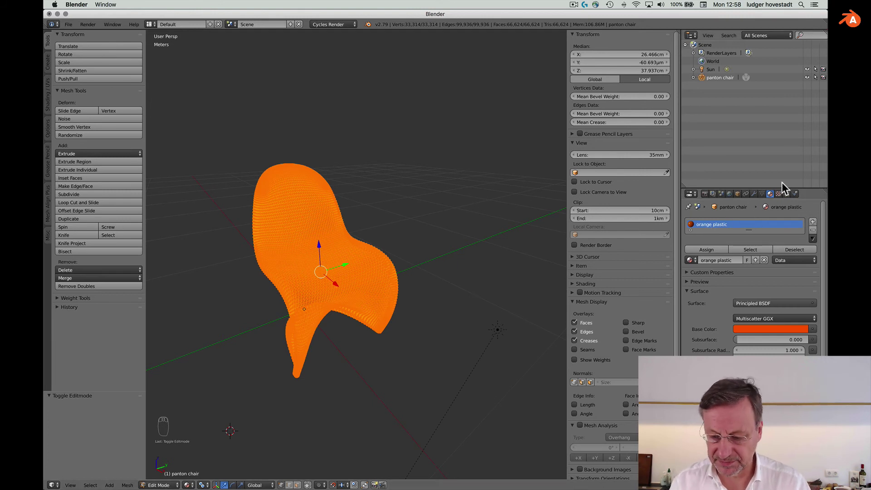
{"action": "left_click", "coordinate": [167, 485]}
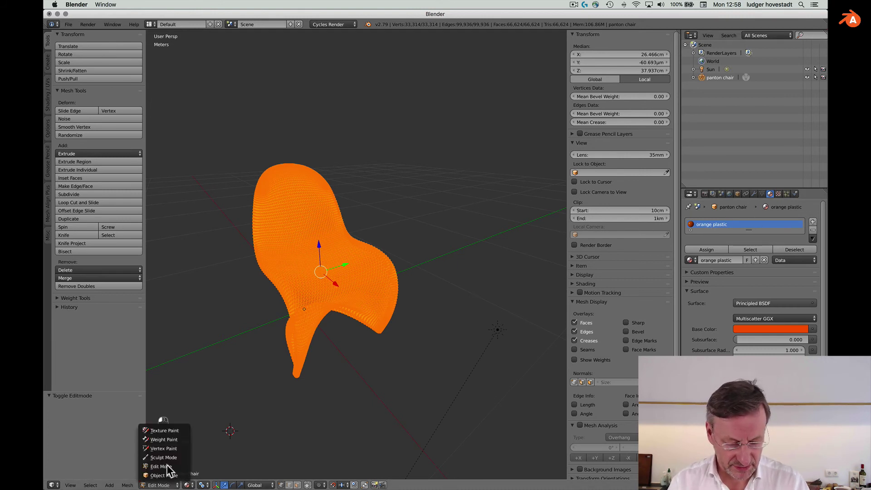
{"action": "left_click", "coordinate": [167, 471]}
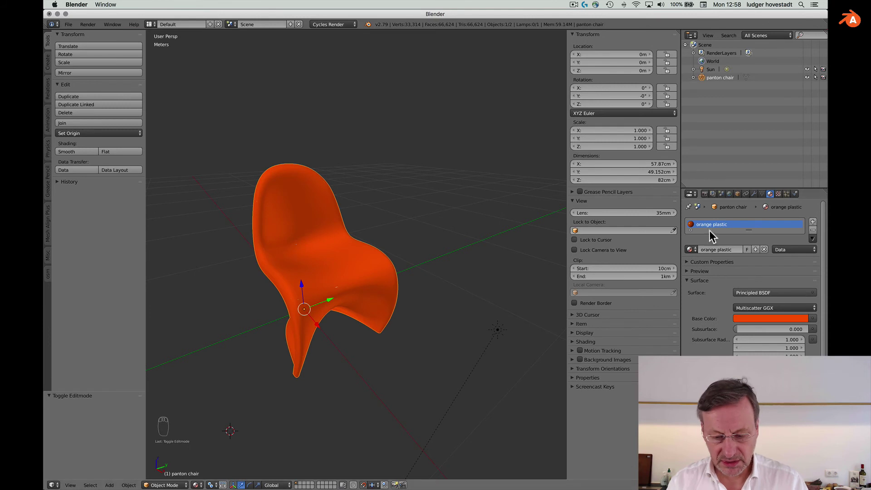
Step: Switch the viewport to Solid shading and add a Decimate modifier to the chair
{"action": "left_click", "coordinate": [196, 486]}
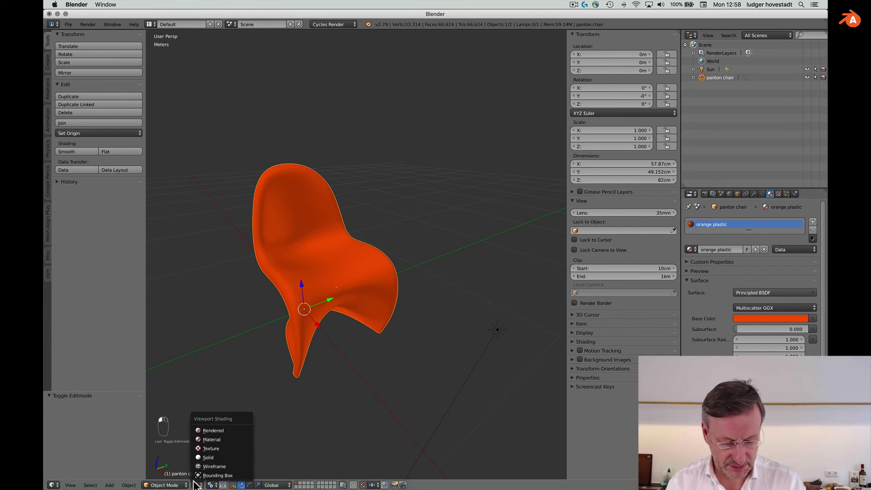
{"action": "left_click", "coordinate": [208, 455]}
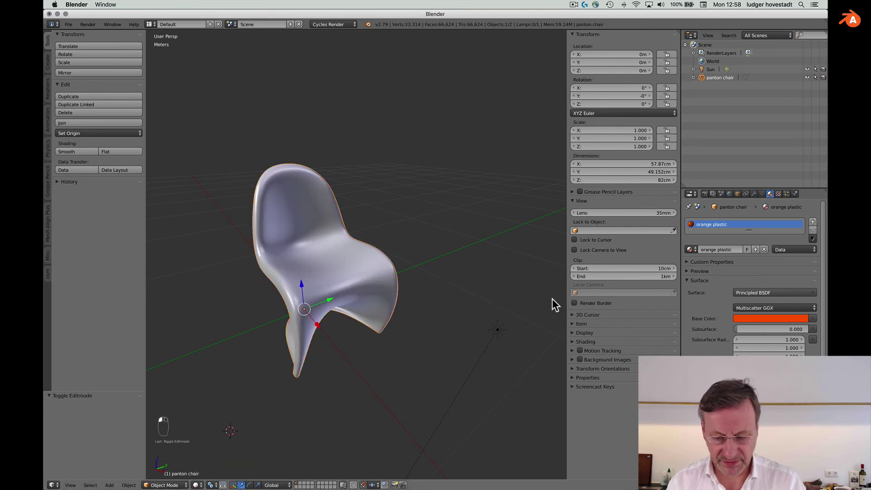
{"action": "left_click", "coordinate": [689, 279]}
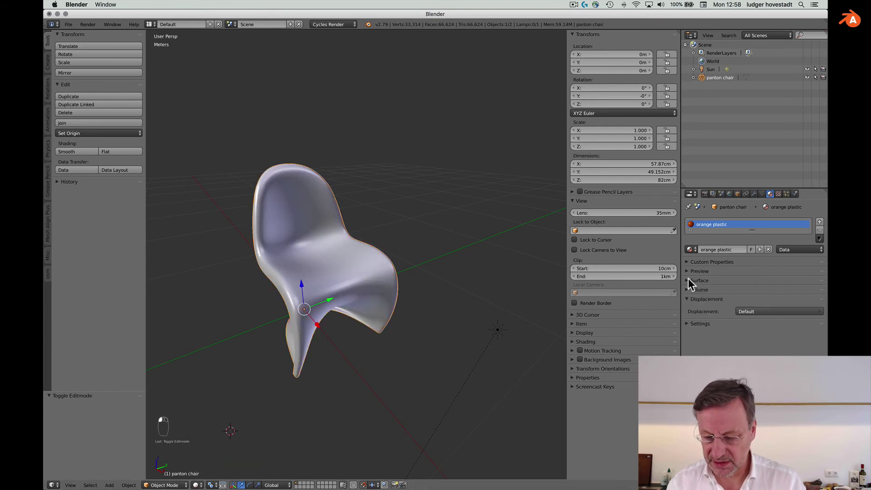
{"action": "left_click", "coordinate": [752, 194]}
{"action": "left_click", "coordinate": [733, 222]}
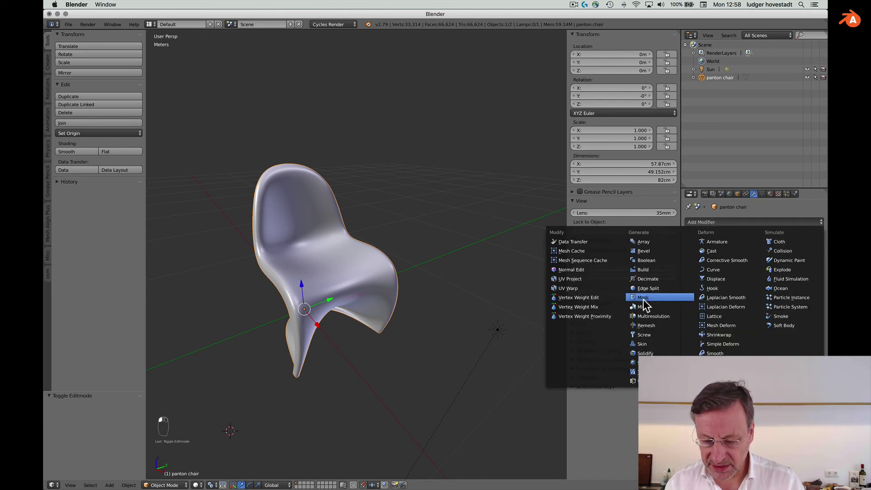
{"action": "left_click", "coordinate": [664, 280]}
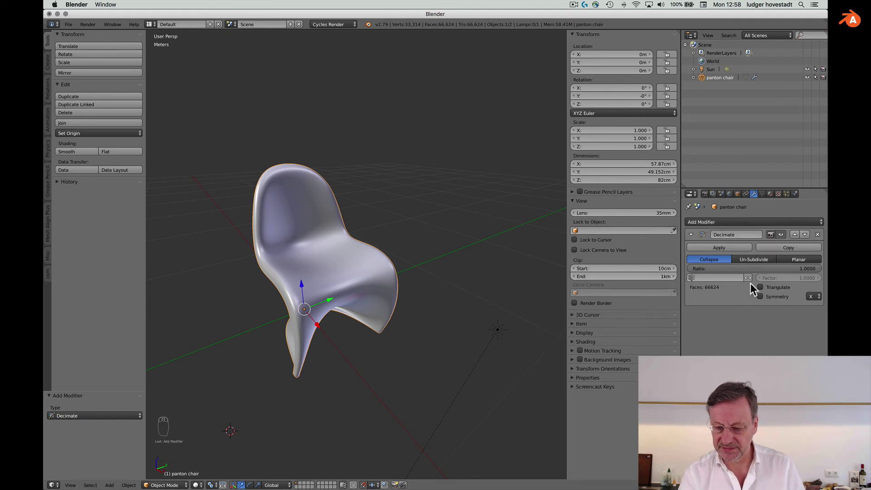
Step: Keep the Collapse method and set the ratio to 0.1, cutting faces to 6662
{"action": "left_click", "coordinate": [754, 259]}
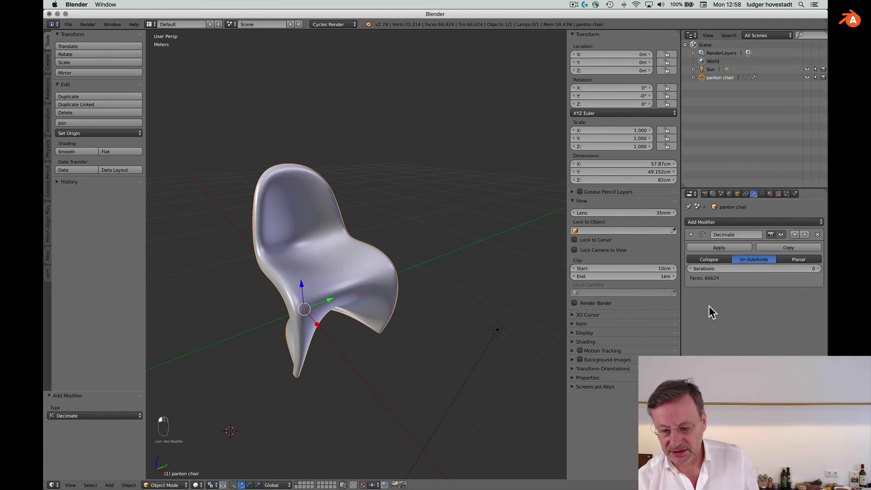
{"action": "left_click", "coordinate": [721, 259]}
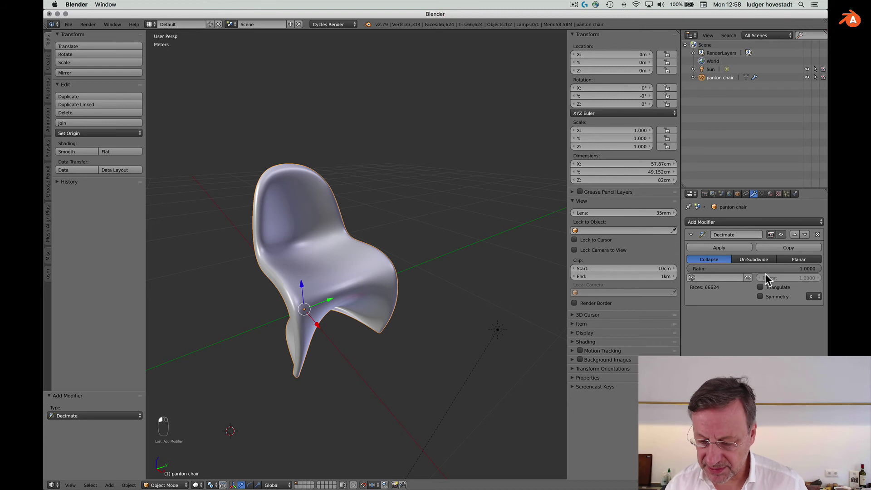
{"action": "left_click", "coordinate": [766, 259]}
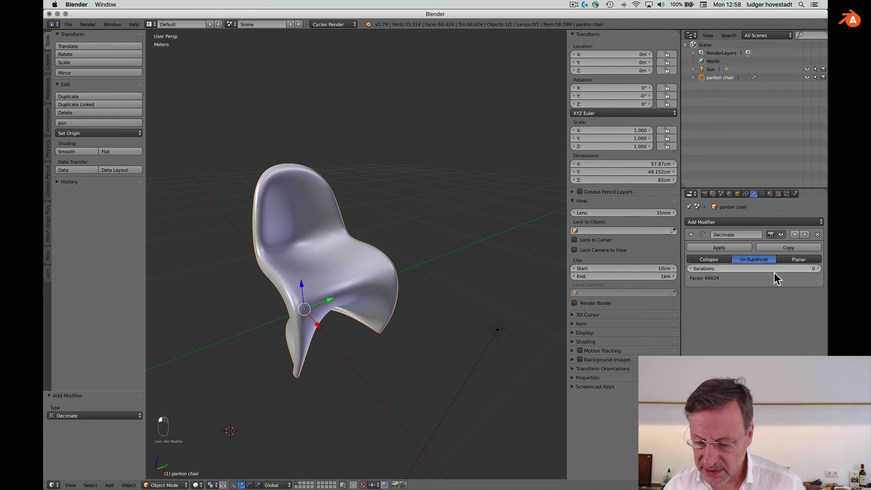
{"action": "left_click", "coordinate": [722, 261]}
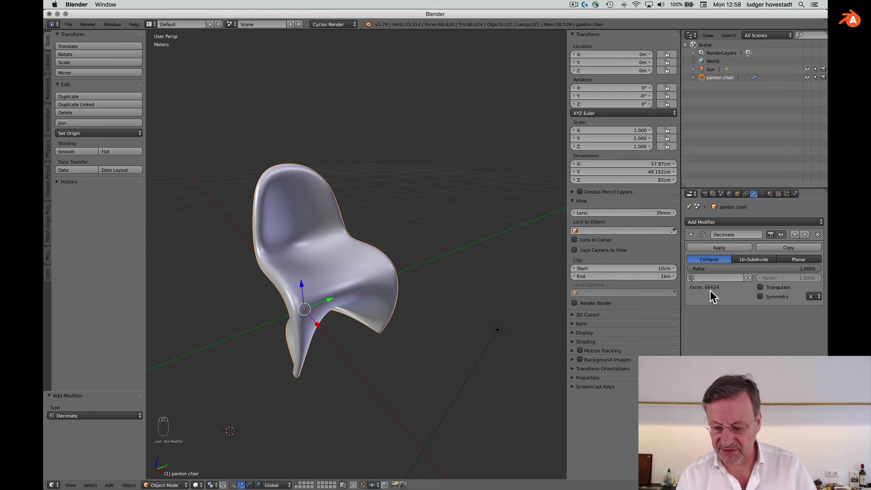
{"action": "left_click", "coordinate": [784, 269]}
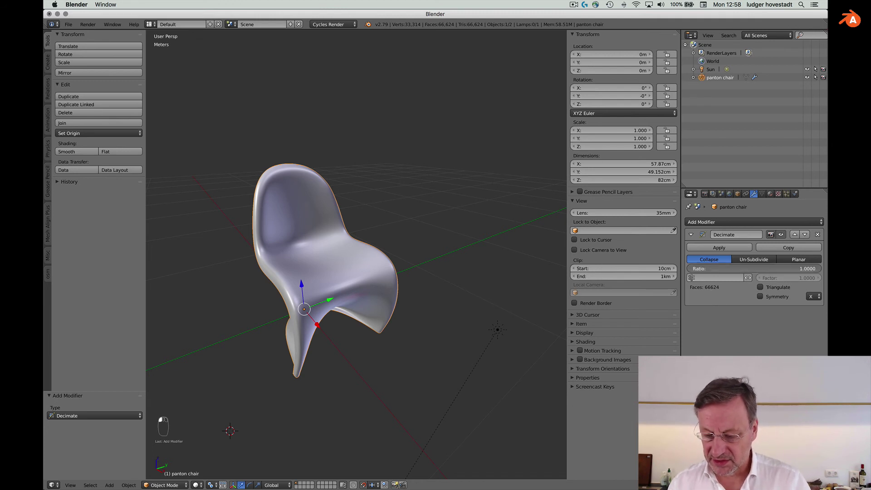
{"action": "type", "text": ".1"}
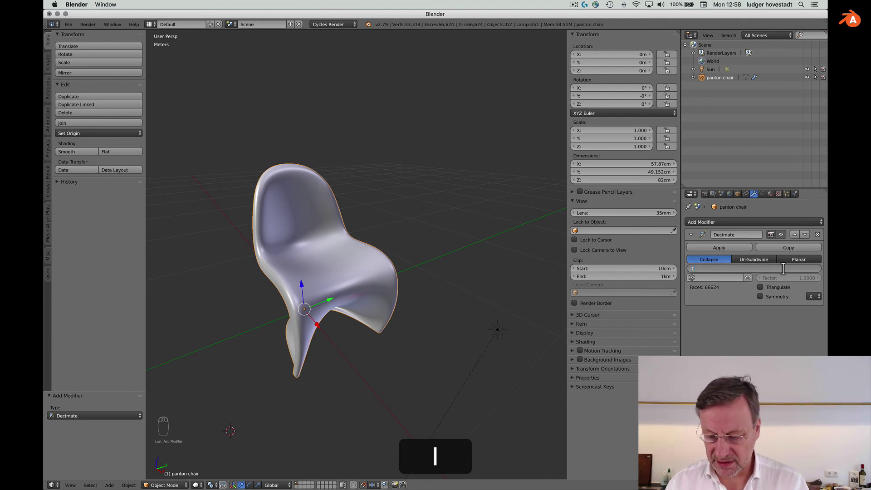
{"action": "key", "text": "Return"}
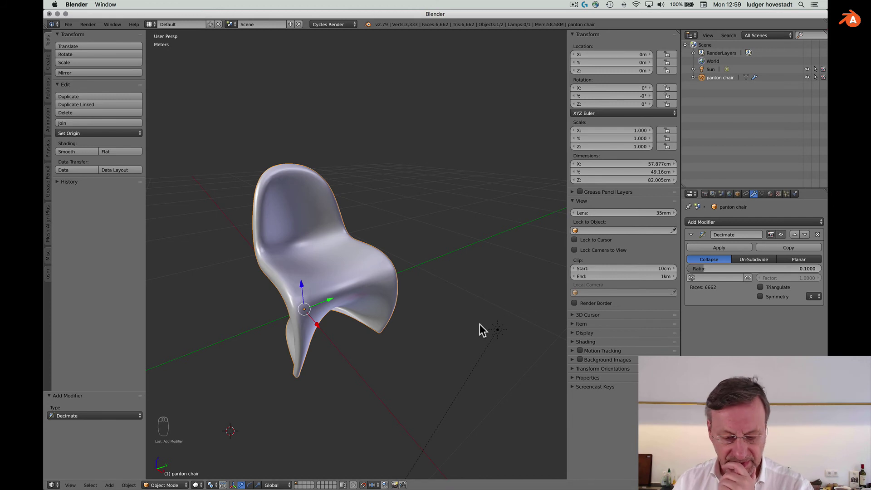
{"action": "scroll", "coordinate": [299, 306], "scroll_direction": "up", "scroll_amount": 4}
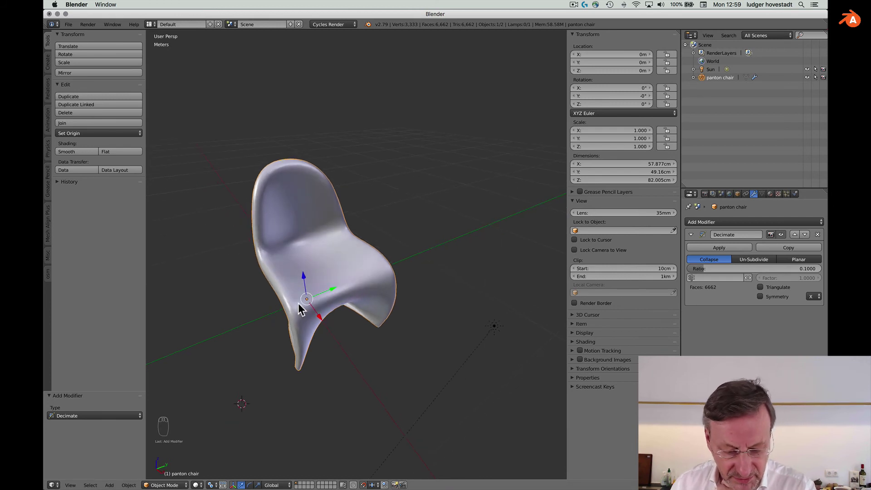